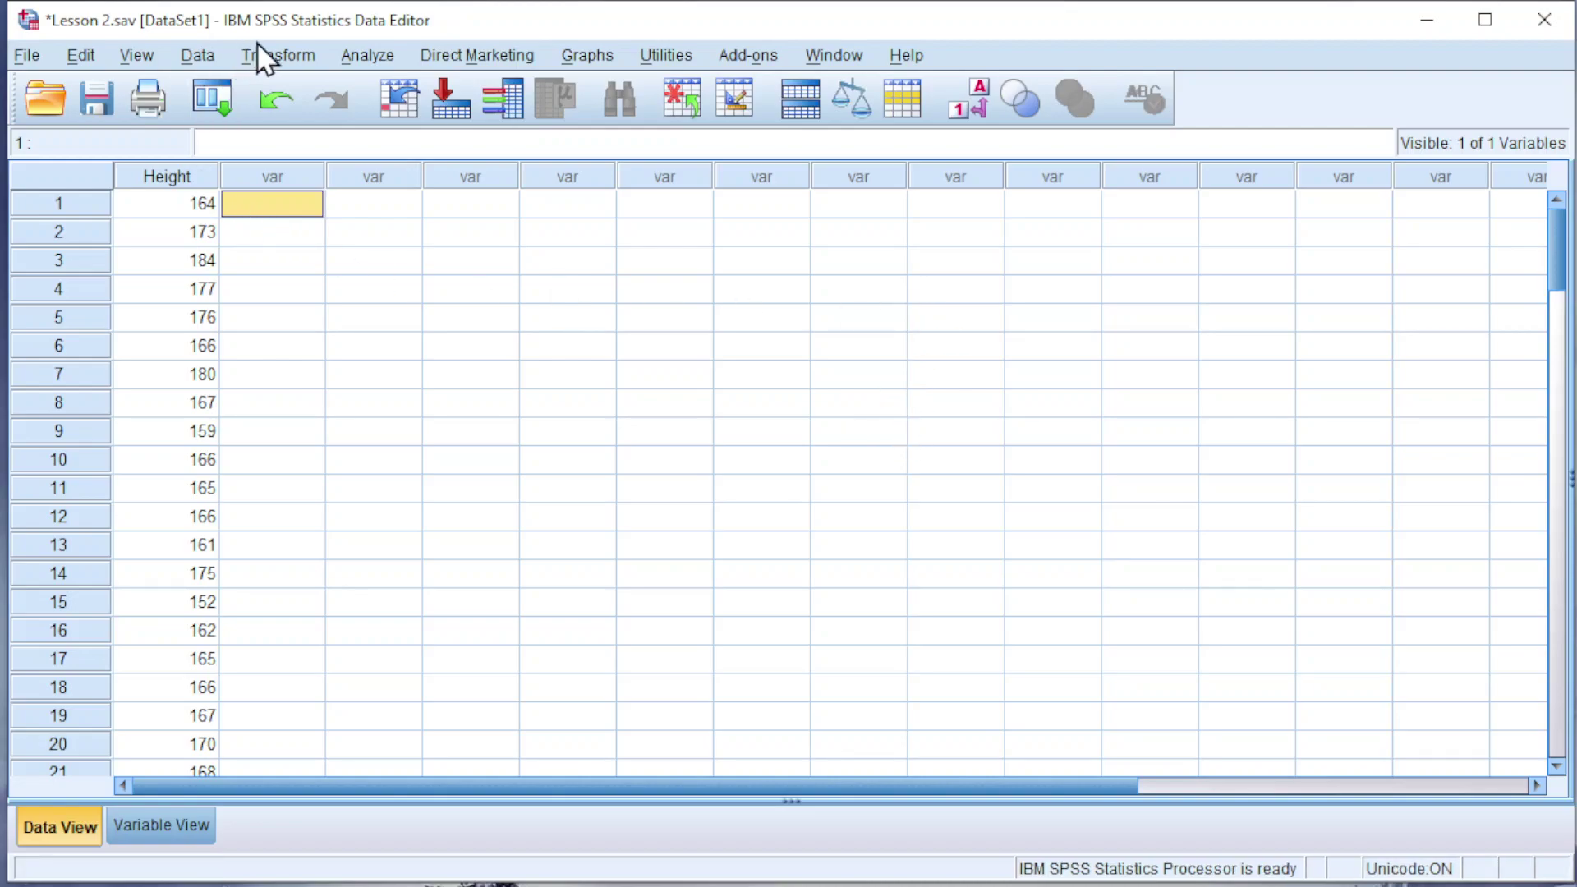
Open Visual Binning for Height and scan its 100 cases, which range from 151 to 188
click(276, 55)
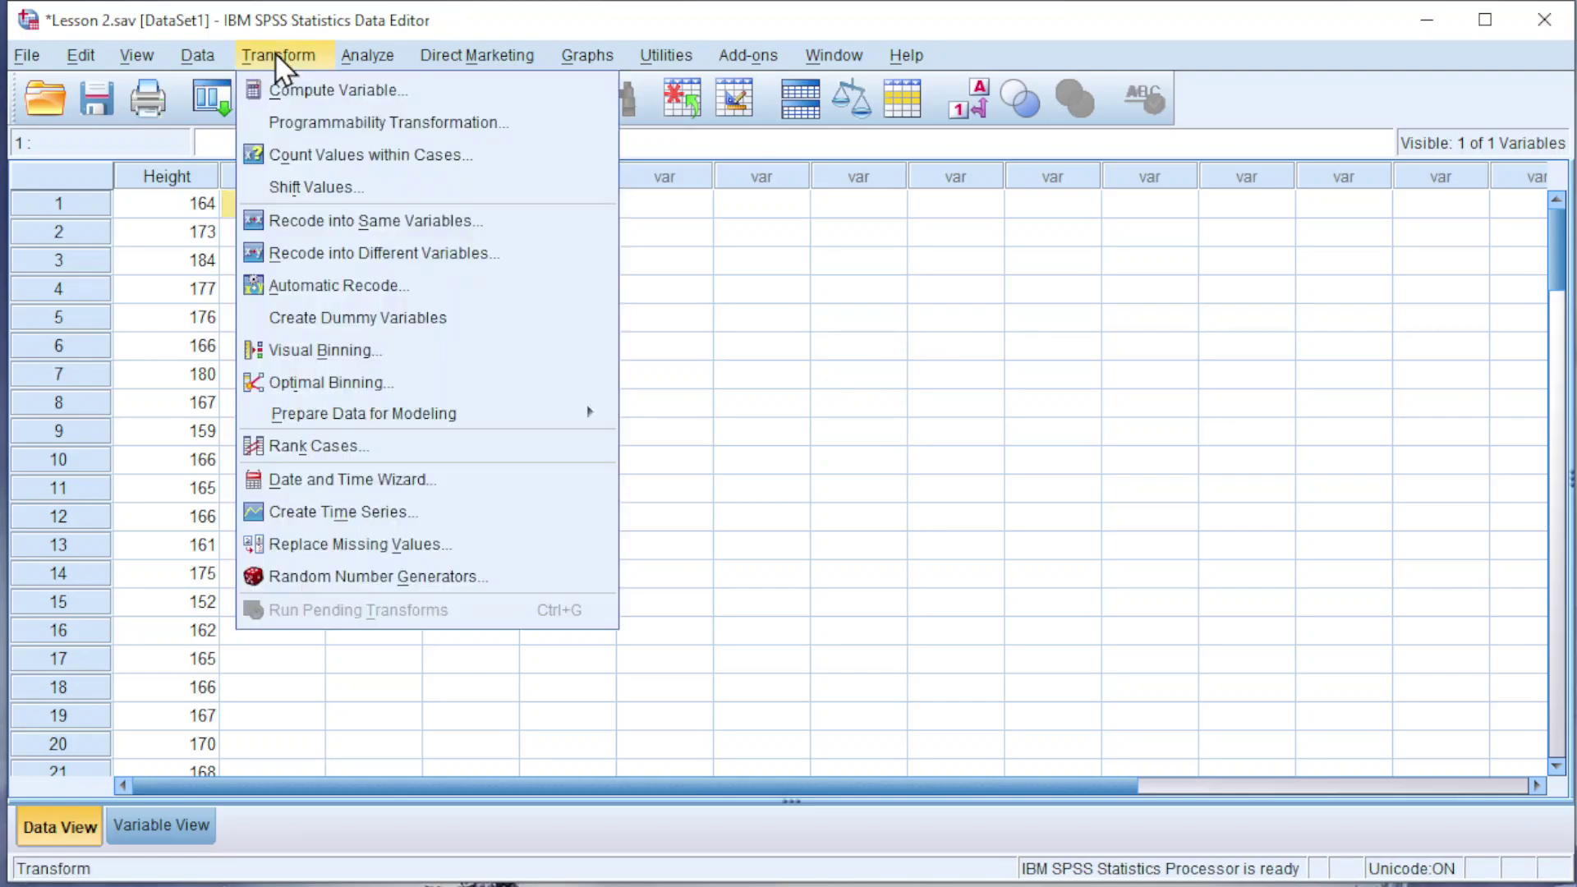
click(311, 354)
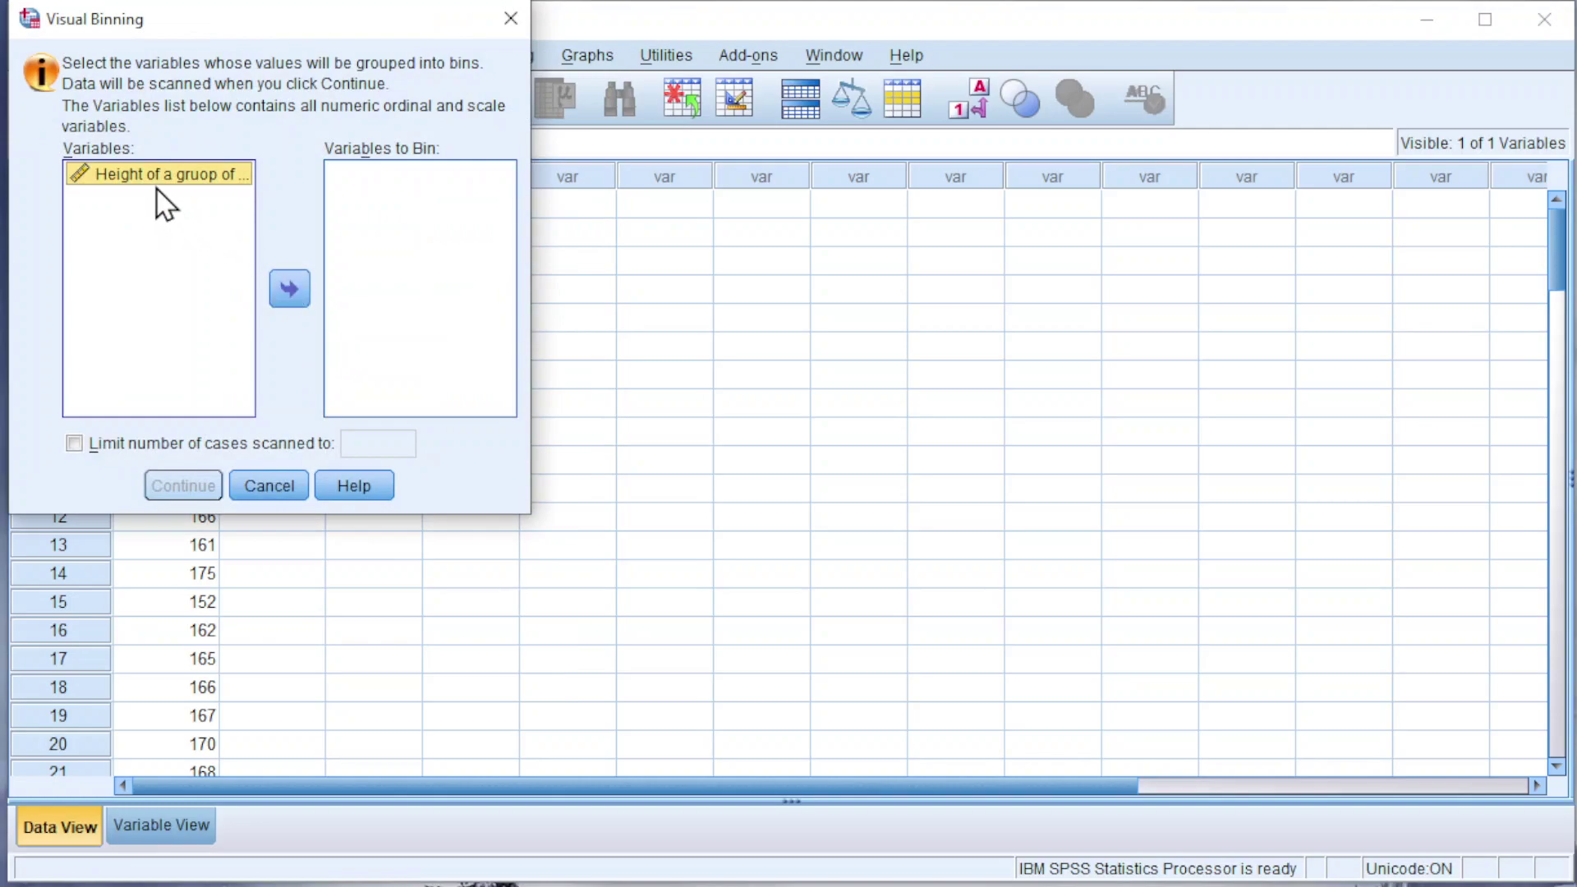
click(286, 285)
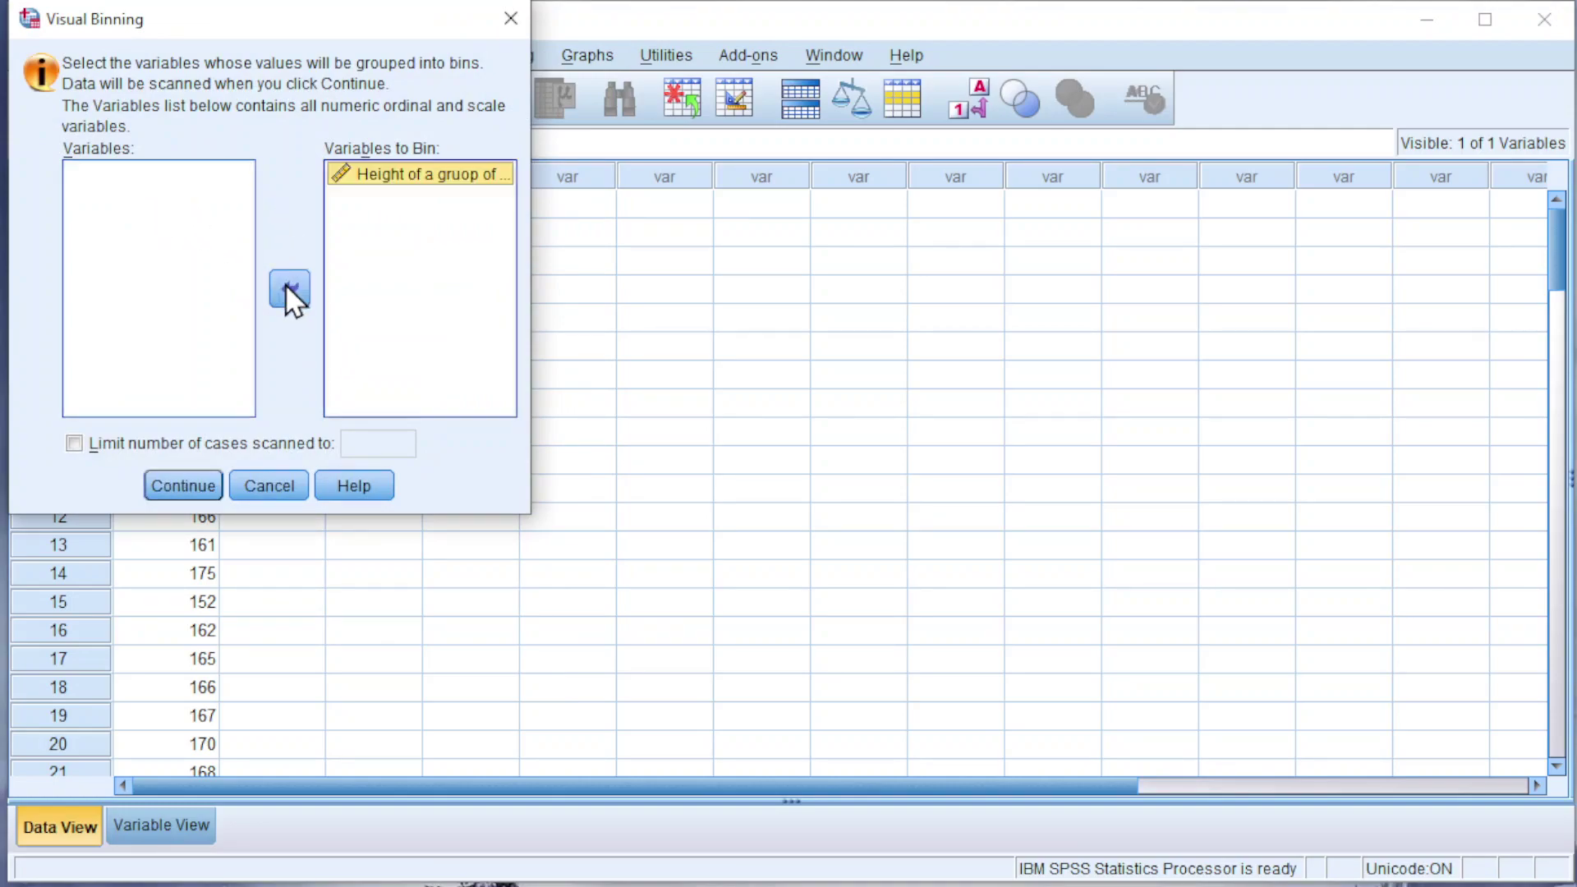
click(182, 486)
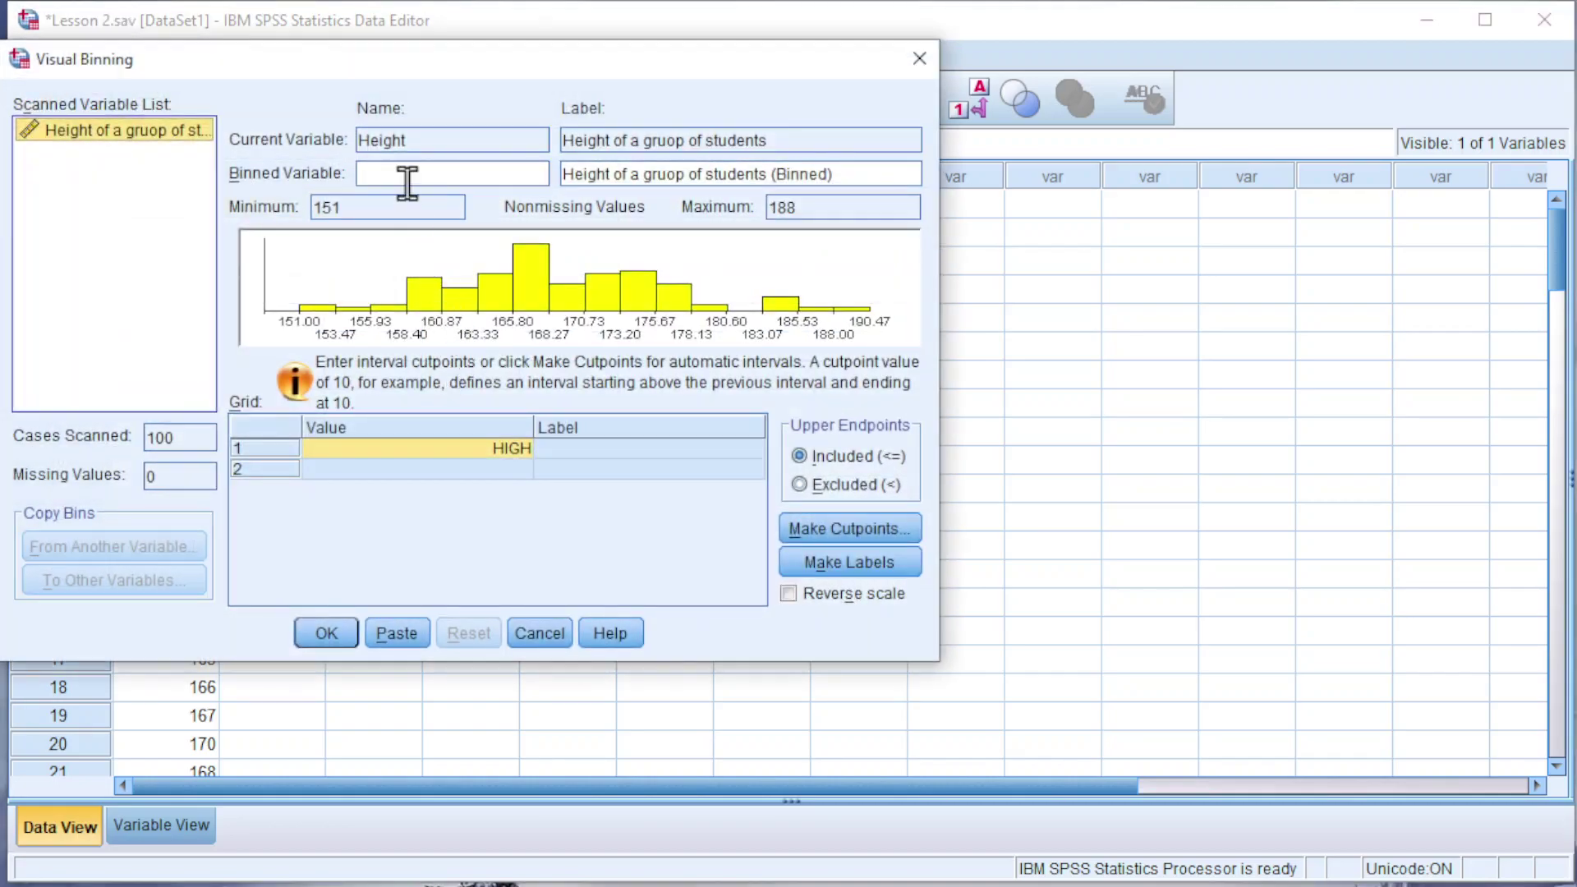
Name the binned variable Grouped, remove '(Binned)' from its label, and set upper endpoints to Excluded (<)
click(408, 174)
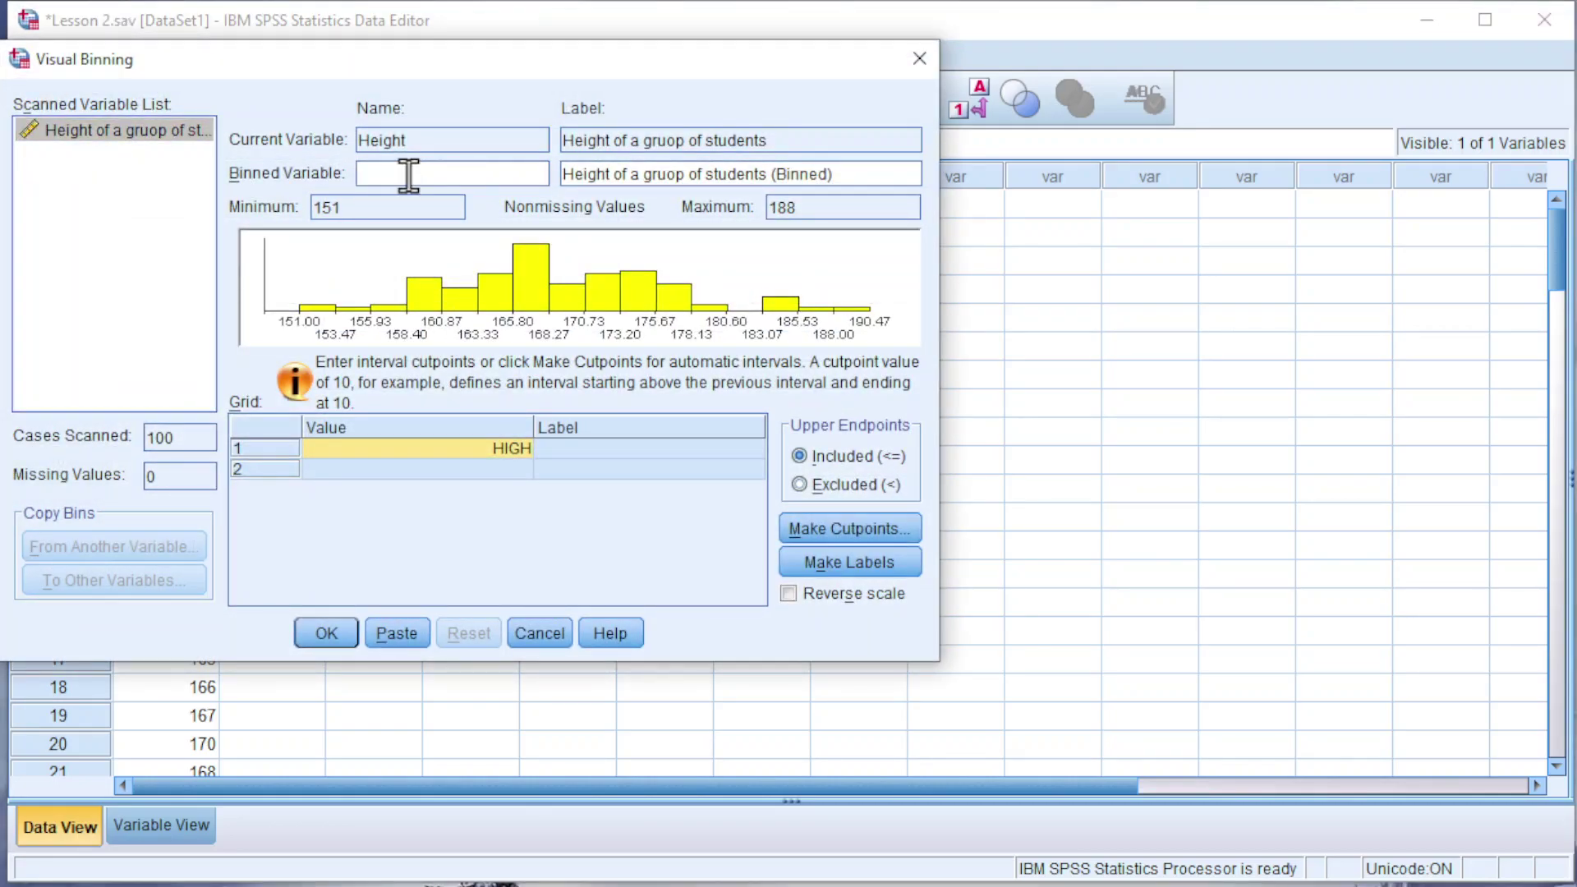
text(Grouped)
drag(853, 174, 764, 173)
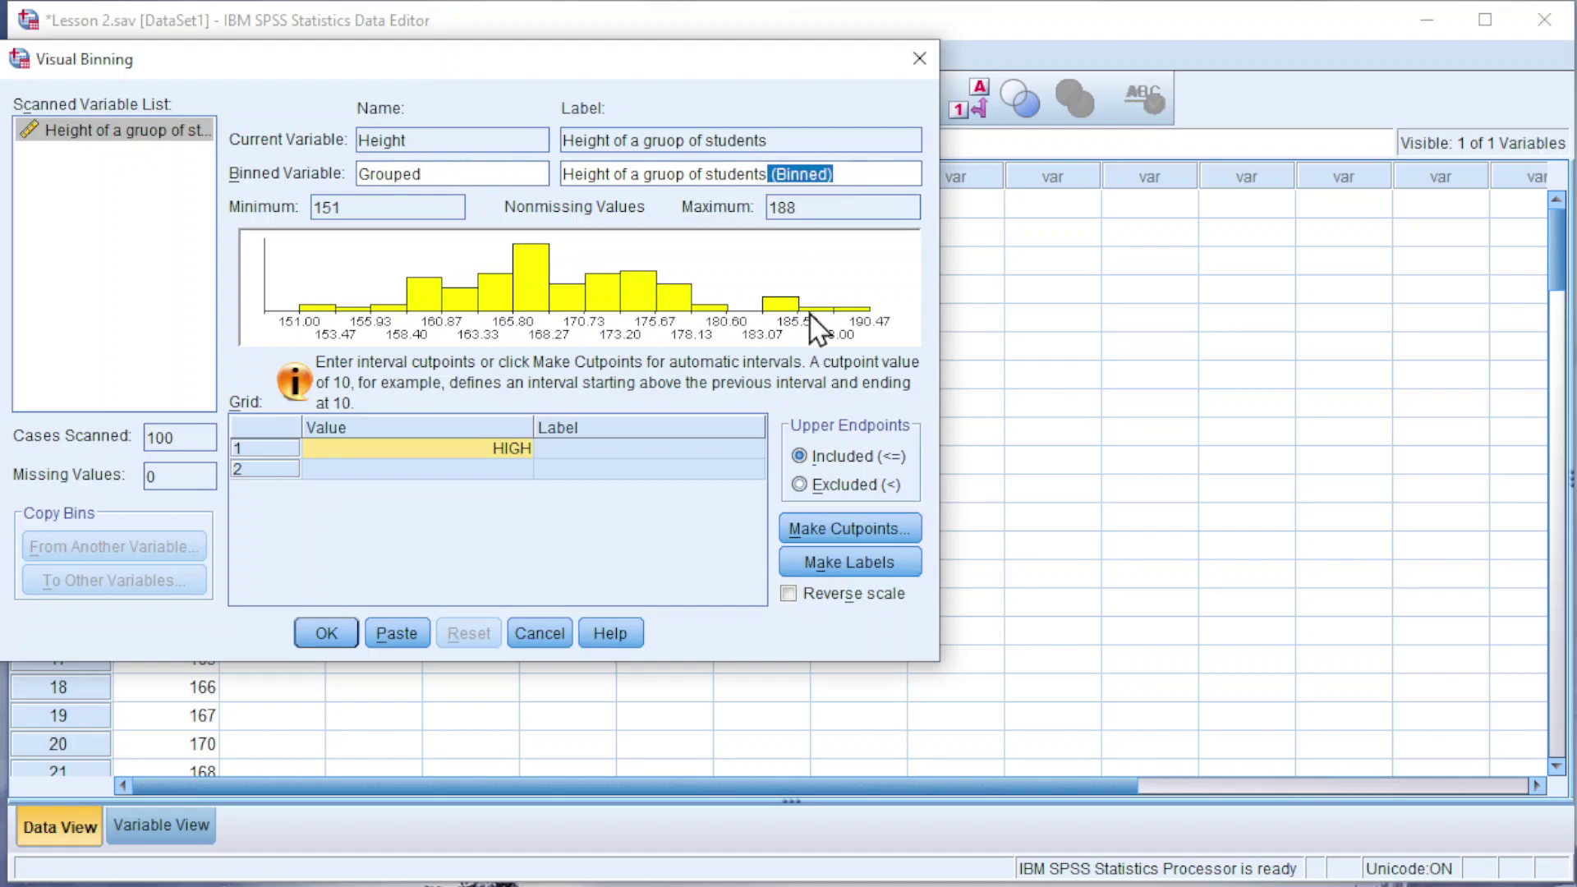
key(BackSpace)
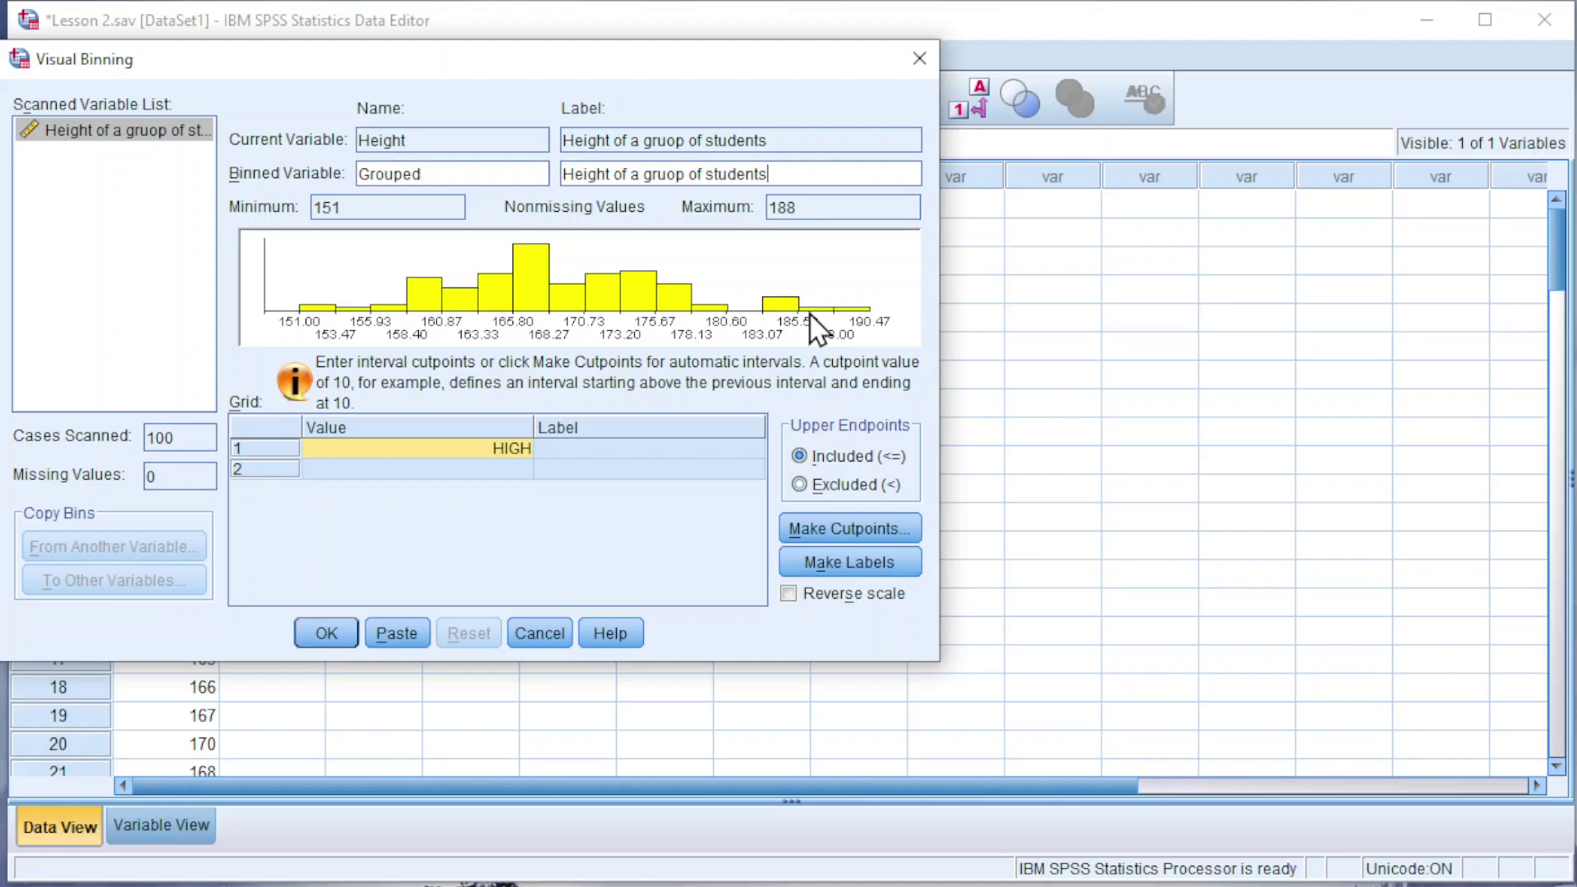
click(829, 485)
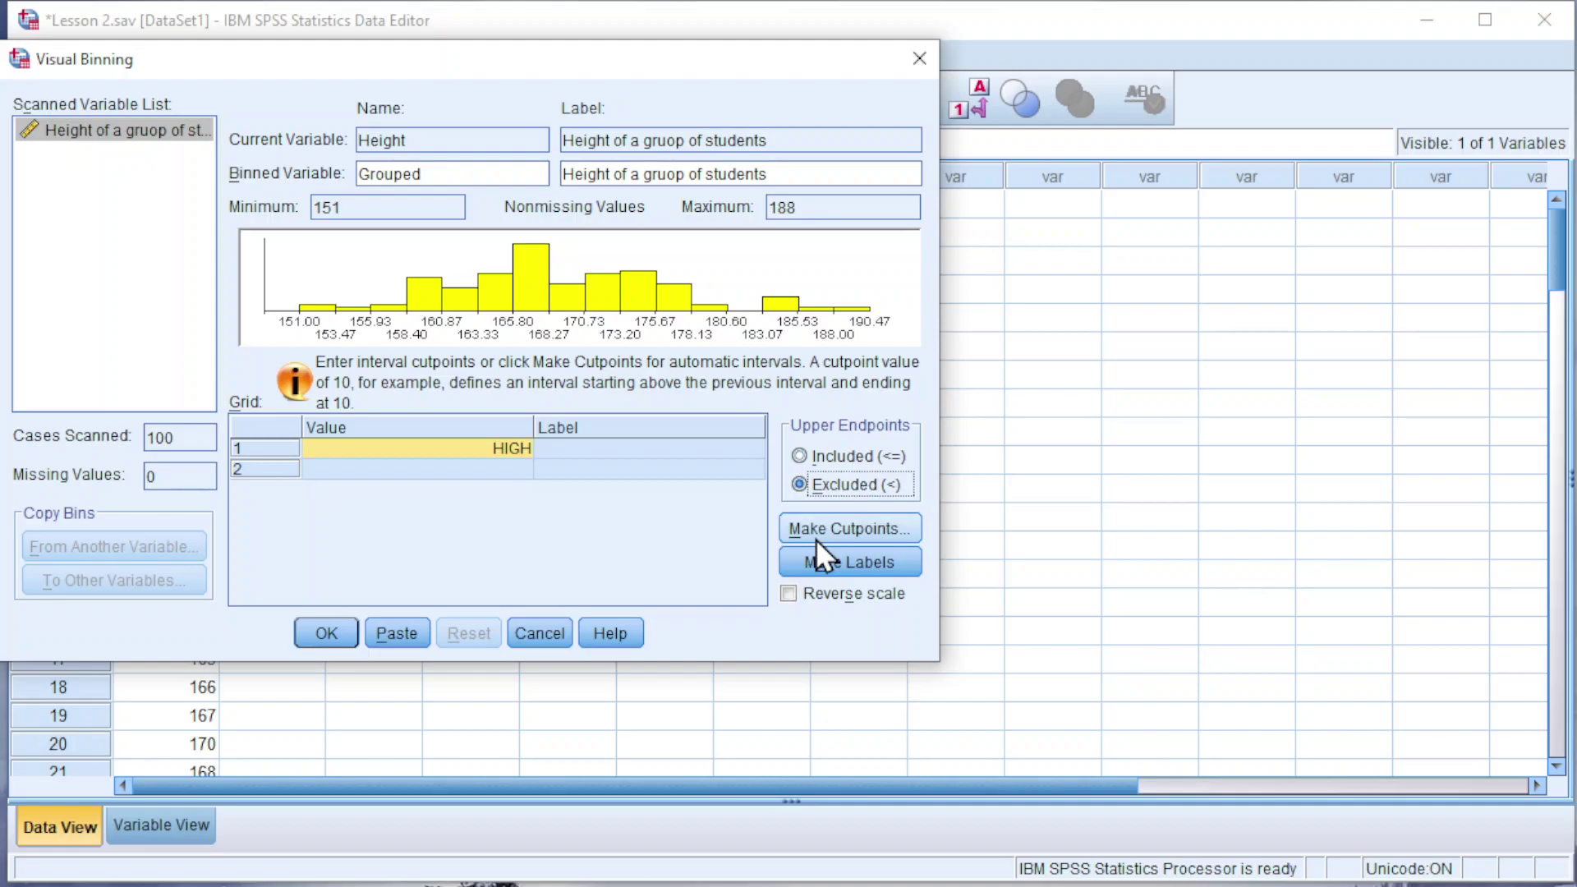
Make equal-width cutpoints: first cutpoint 150, 6 cutpoints, width 8
click(826, 531)
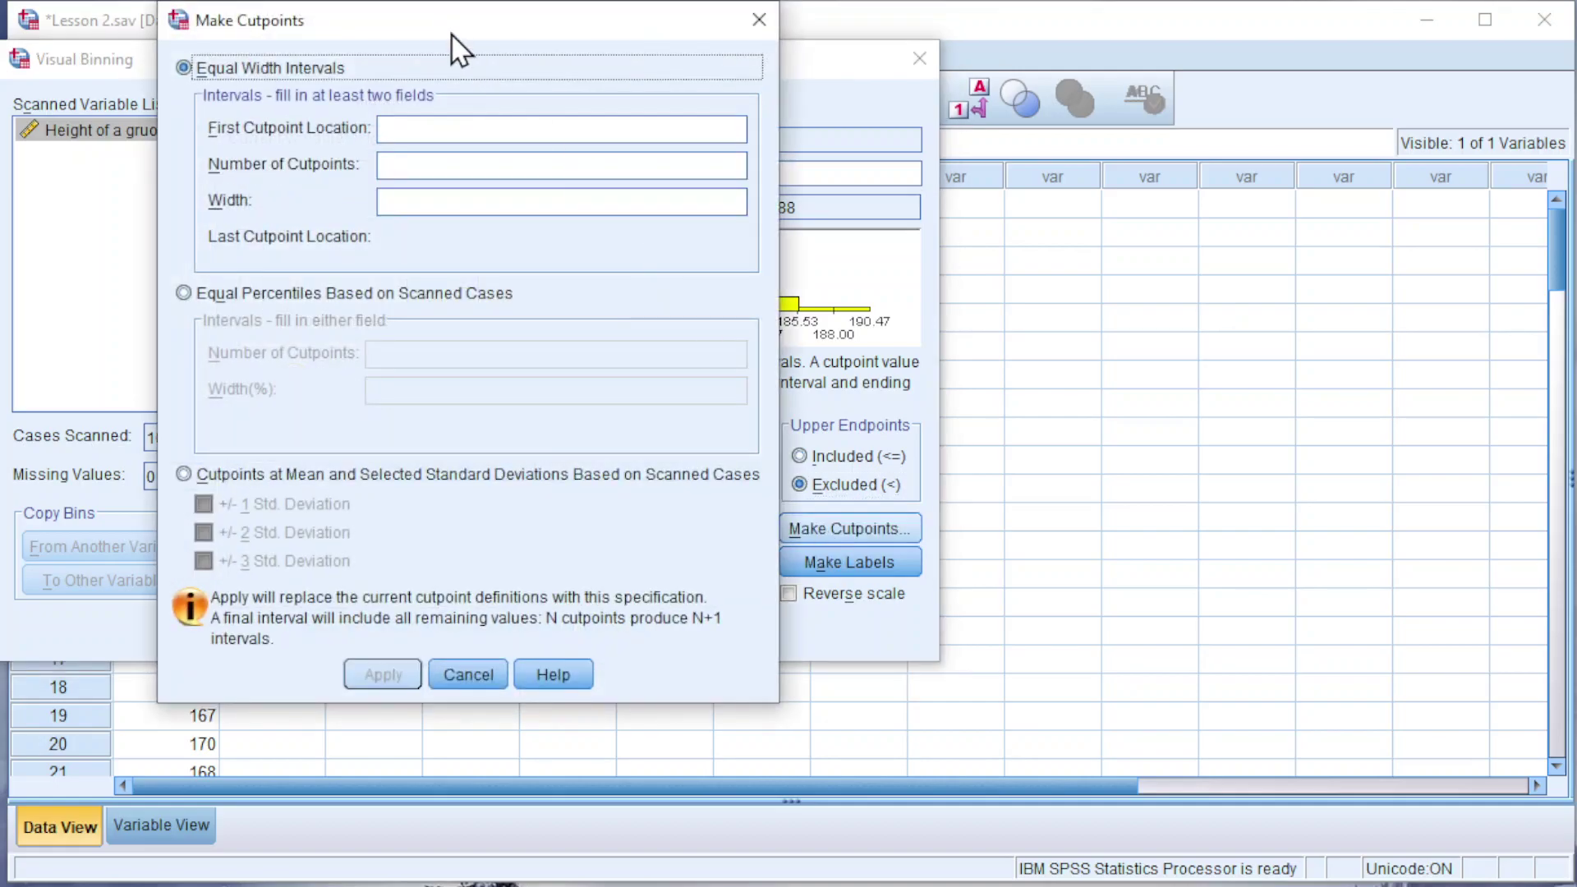
drag(451, 34, 1225, 56)
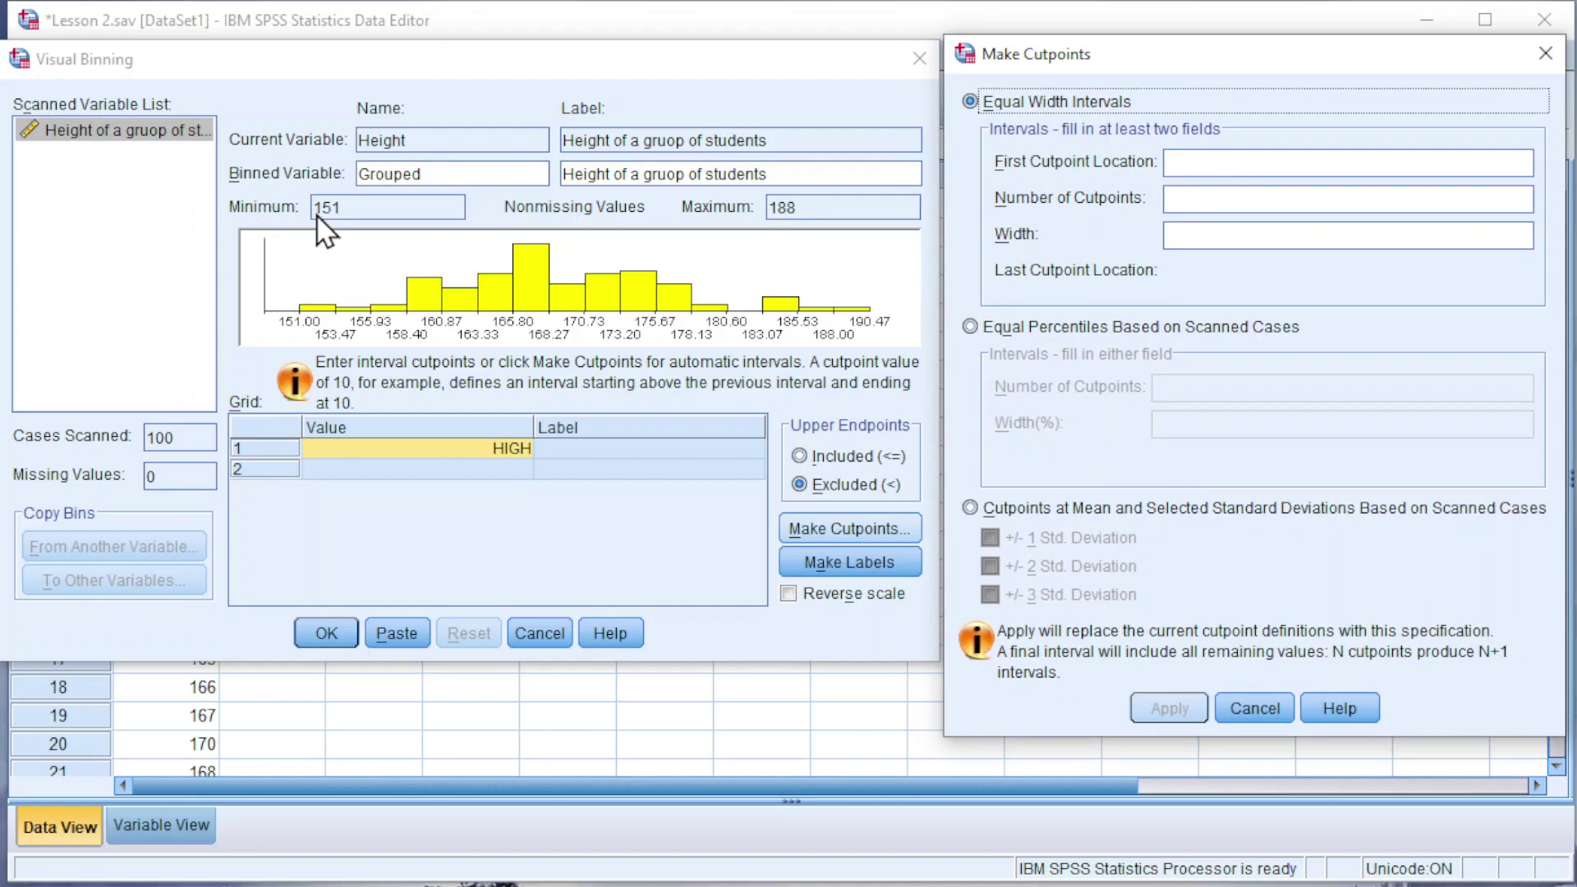
click(1285, 168)
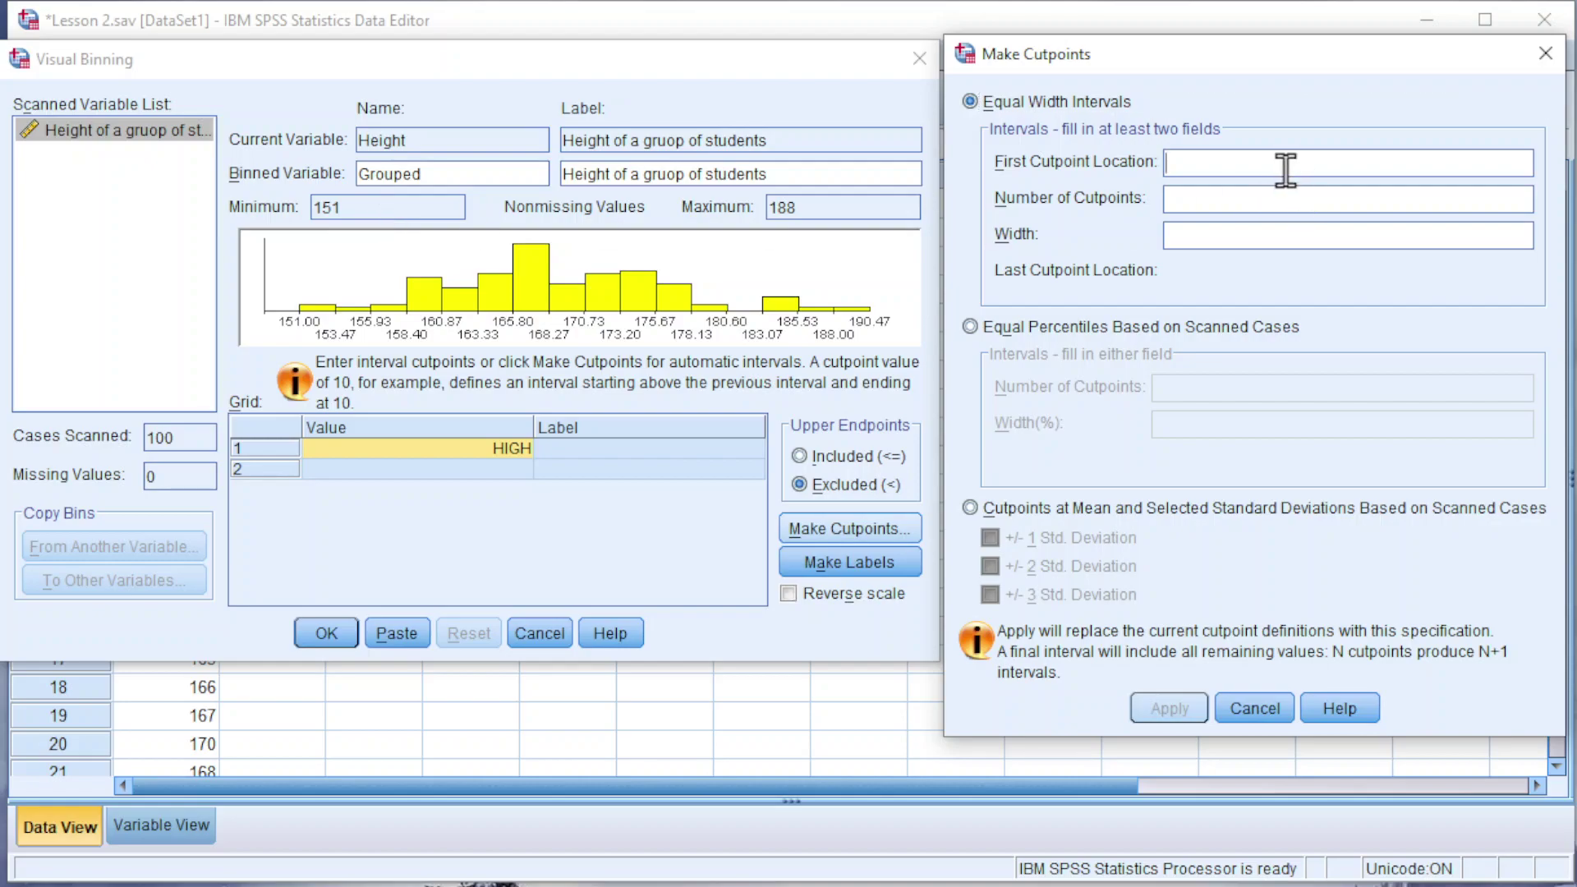
text(150)
click(1189, 198)
text(6)
click(1192, 238)
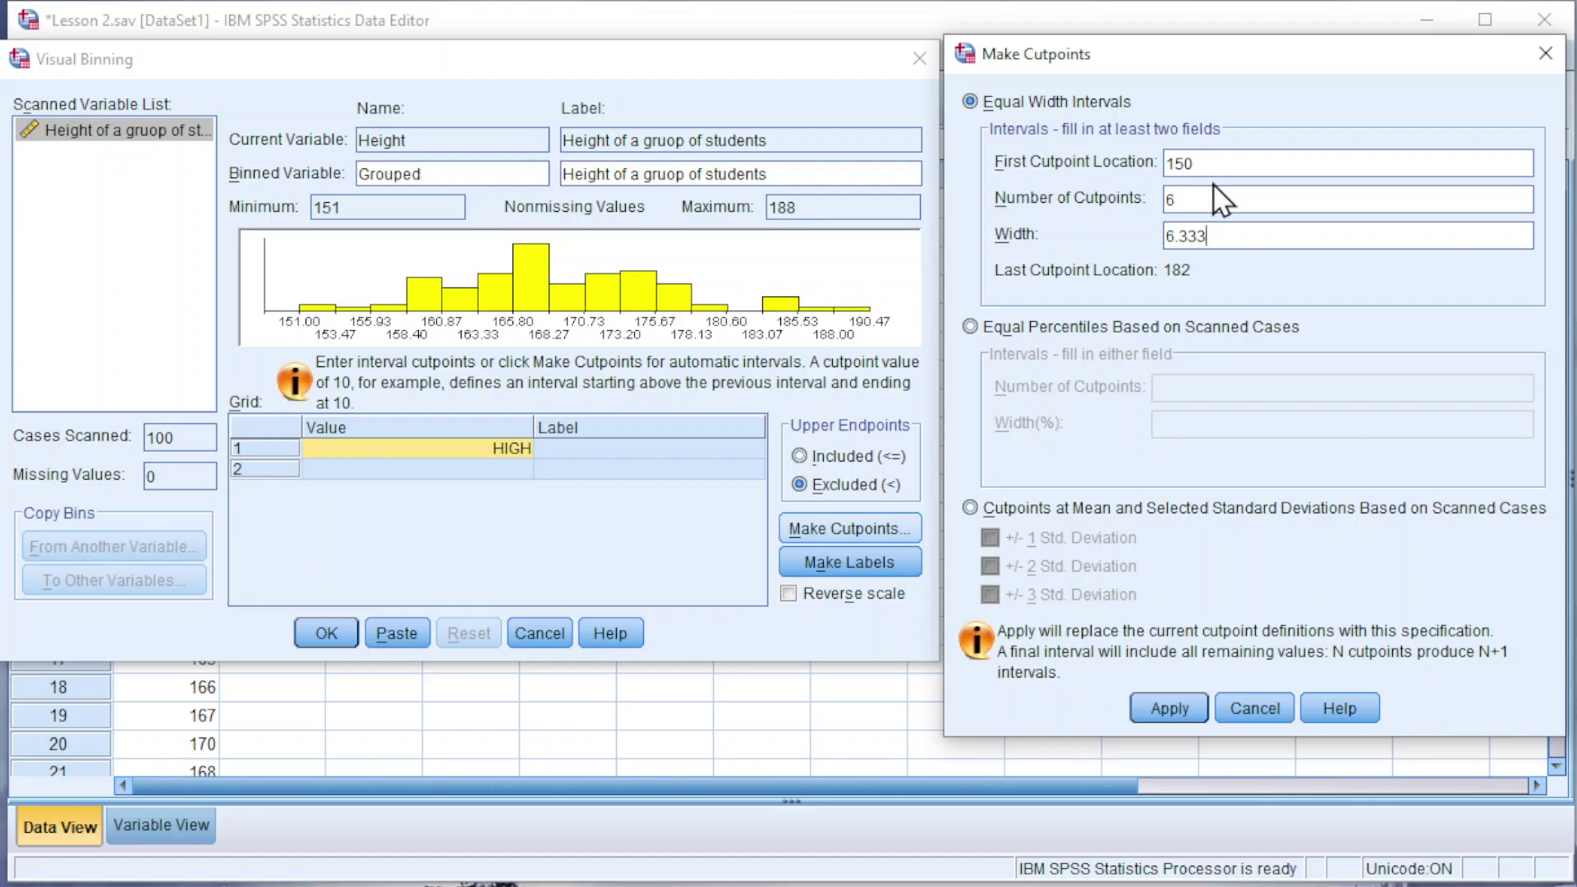
drag(1223, 237, 1128, 233)
text(8)
Apply the cutpoints, label bins < 150 to 190+, create Grouped, and discard the output log unsaved
click(1148, 712)
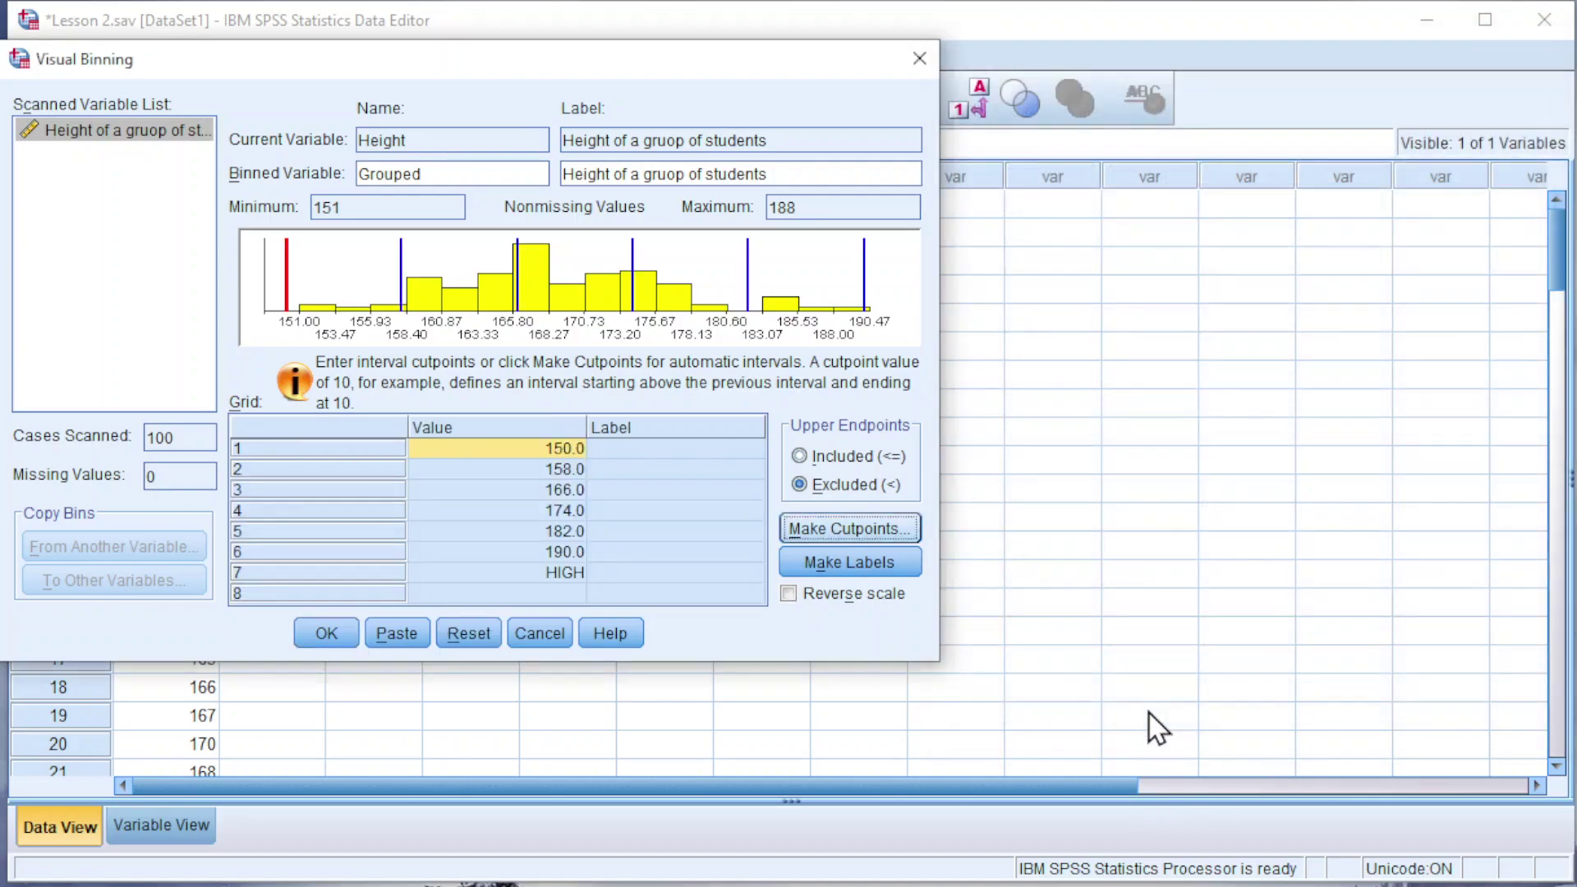
click(814, 561)
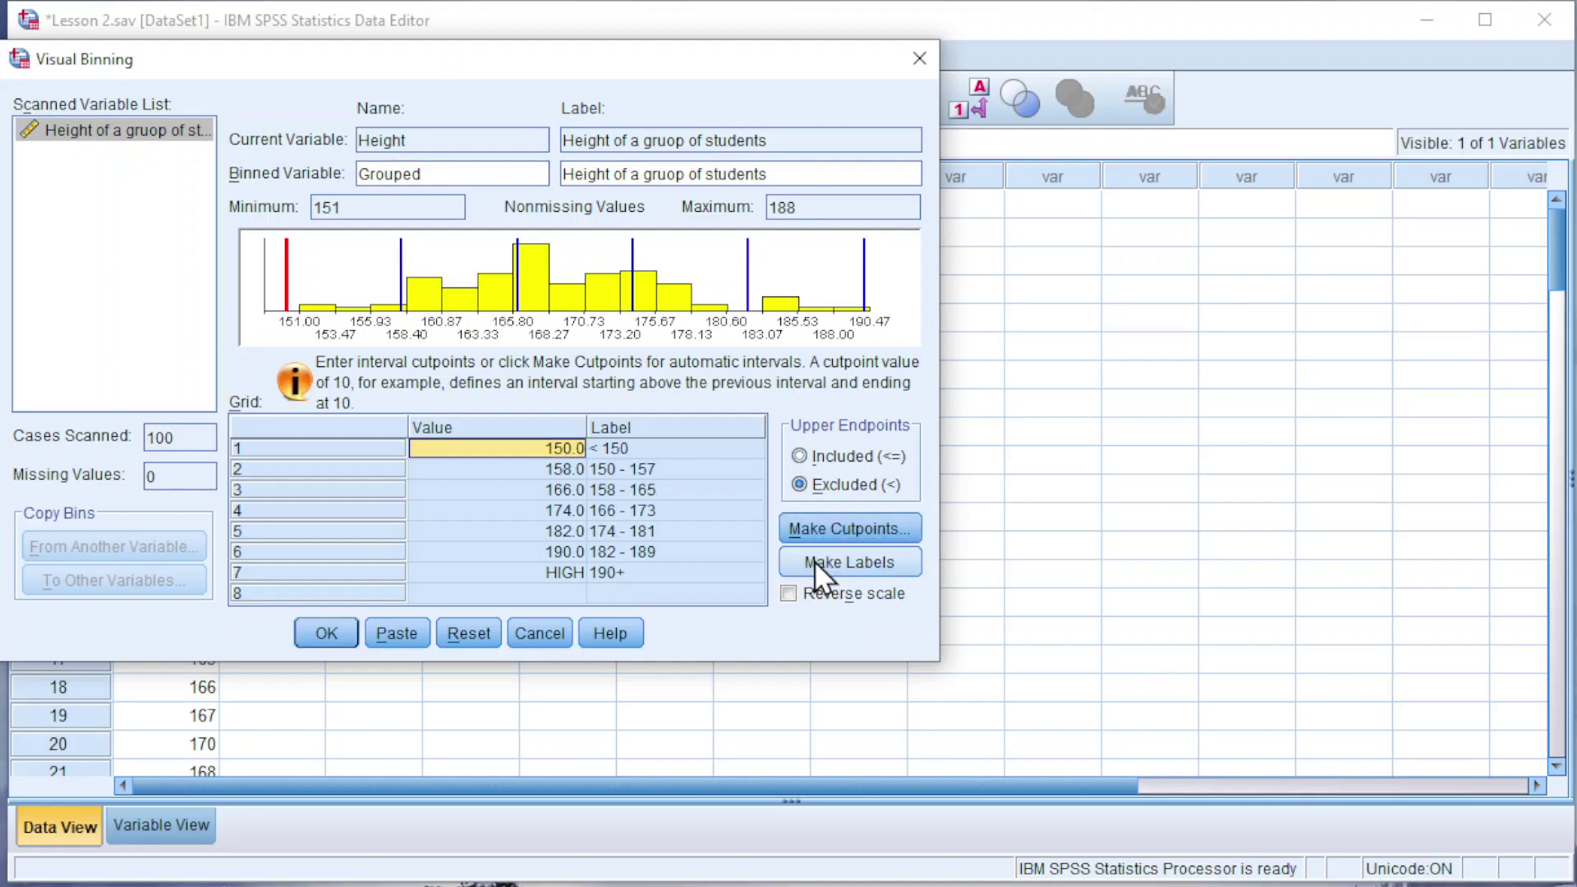
click(313, 642)
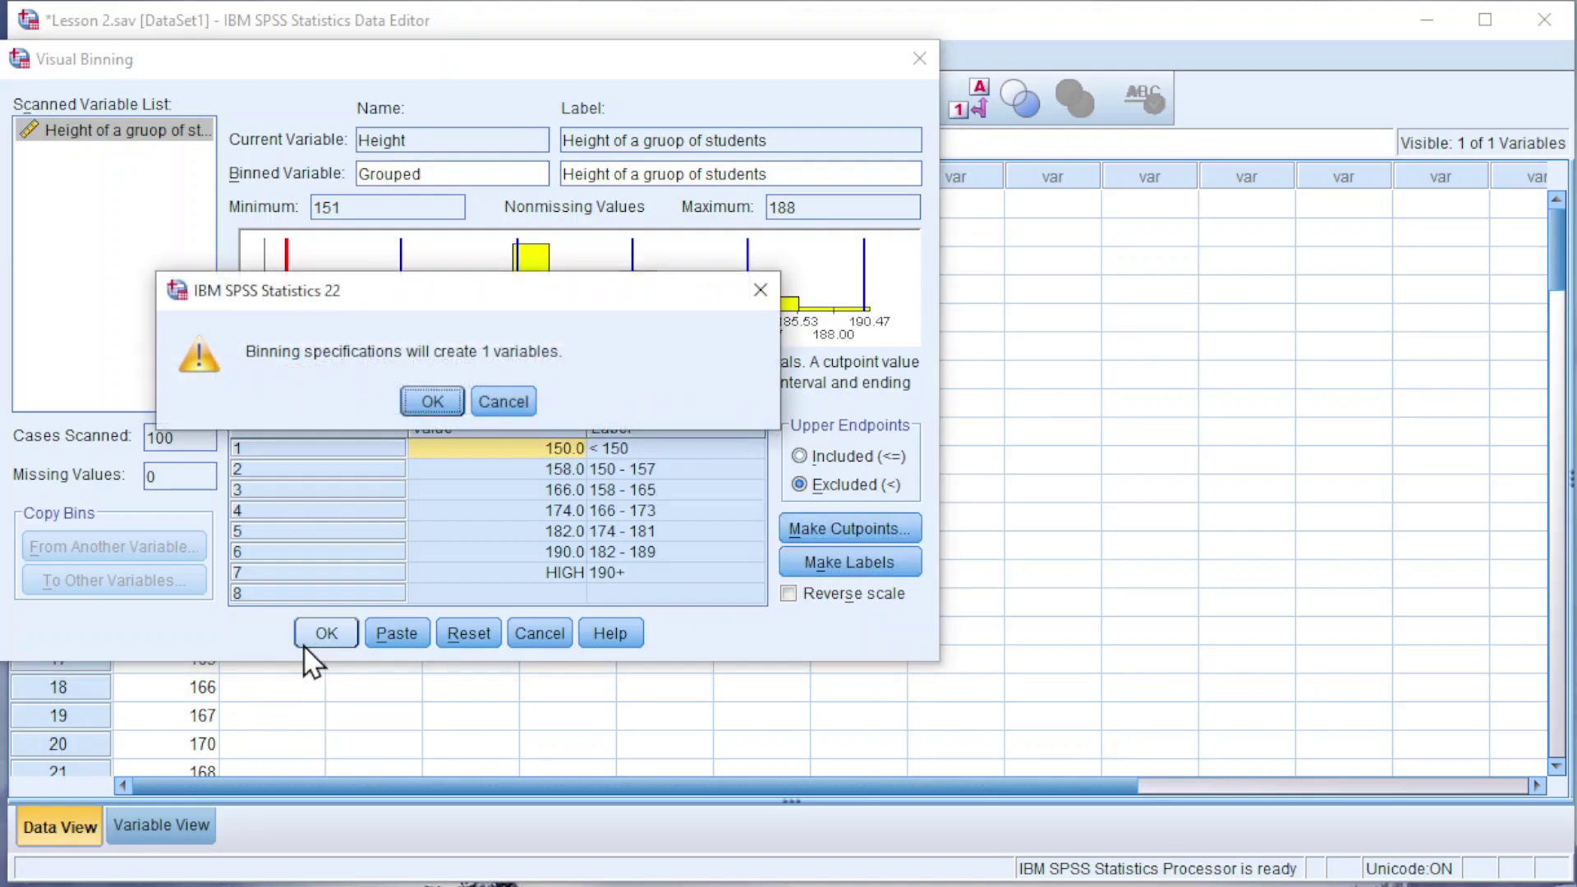
click(430, 402)
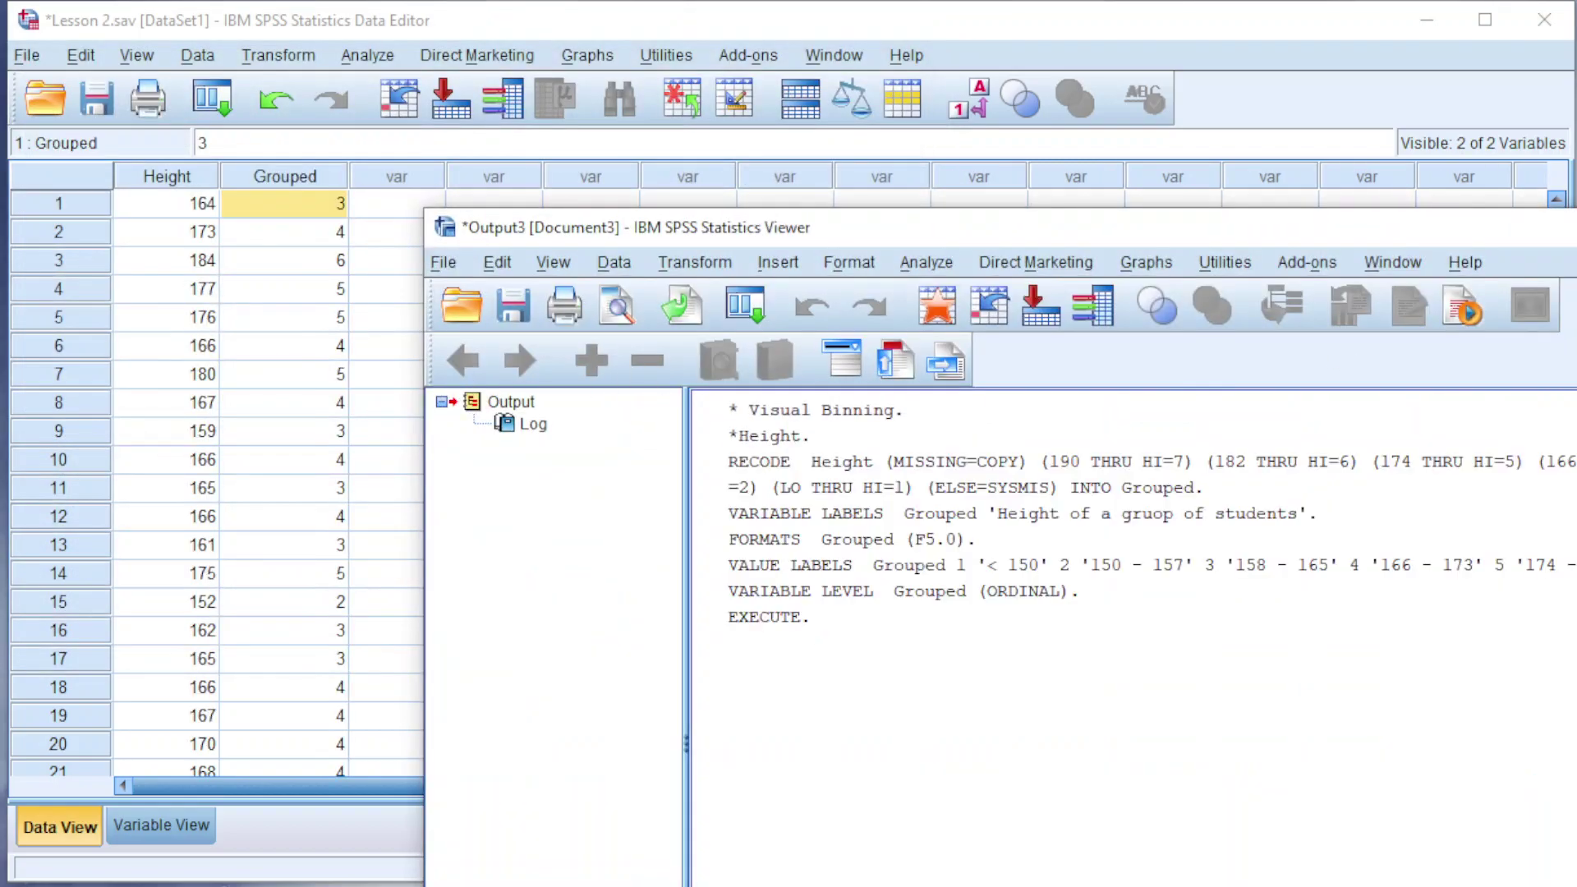
key(alt+F4)
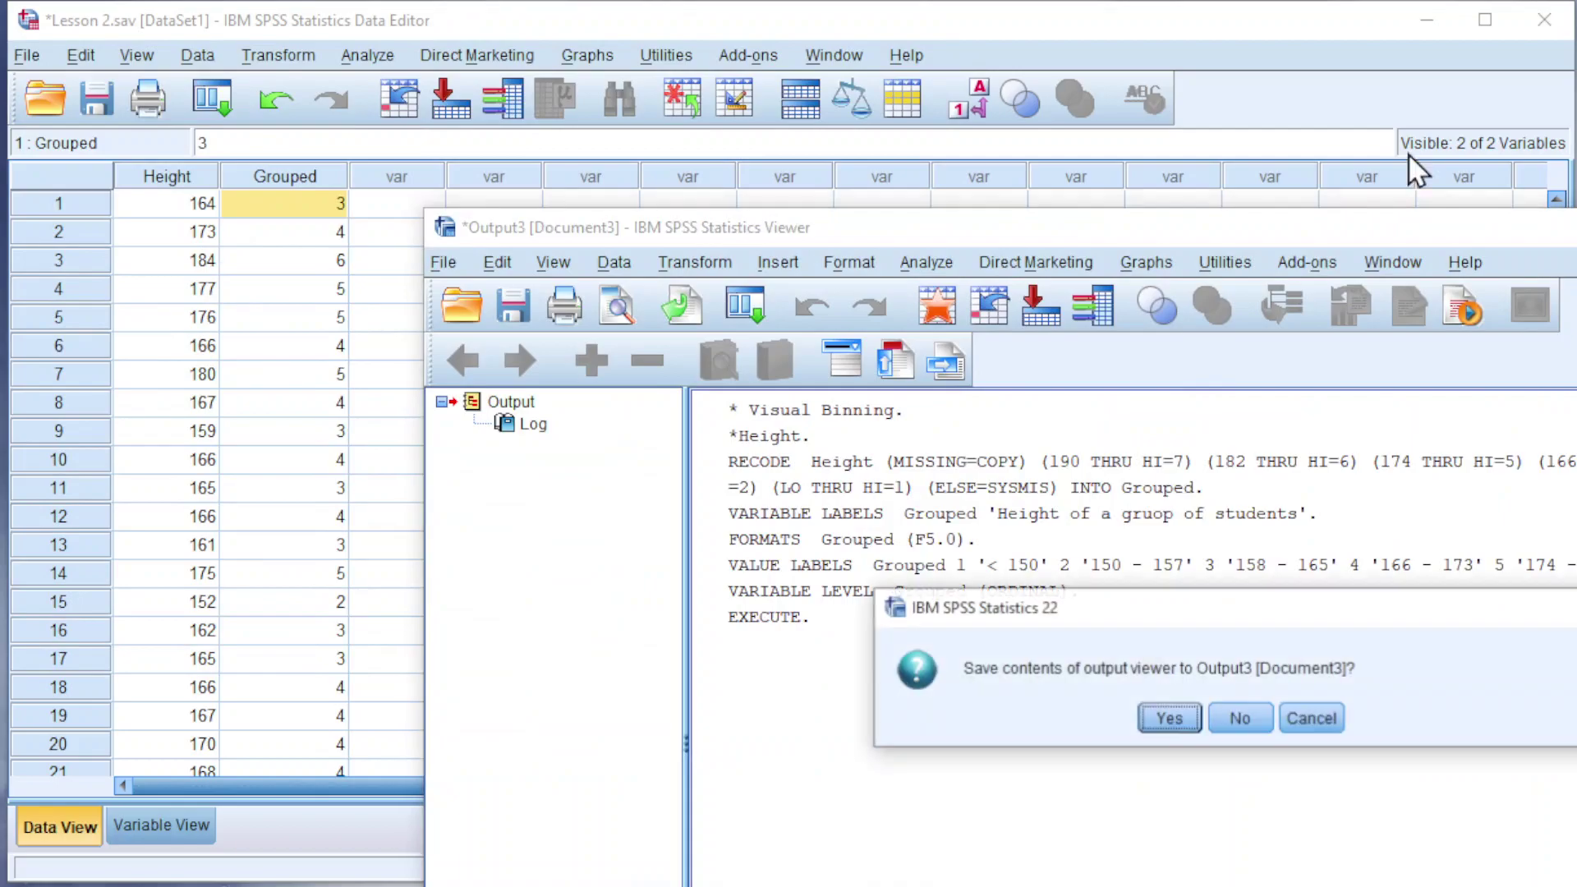
click(1248, 723)
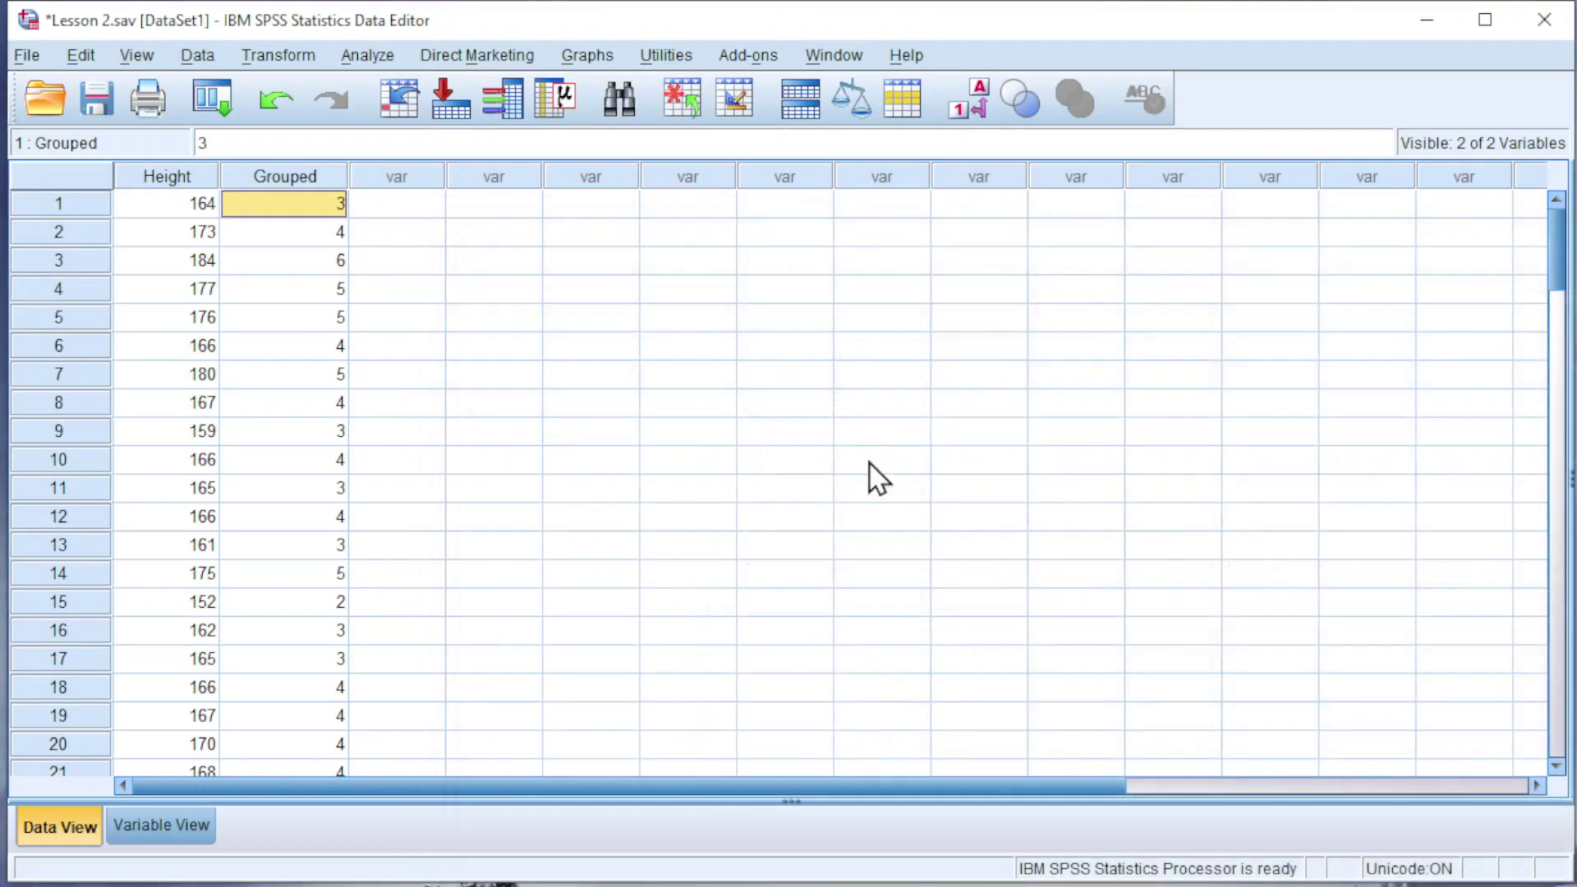
Run Frequencies on the Grouped variable with a Histogram chart
click(372, 59)
mouse_move(389, 117)
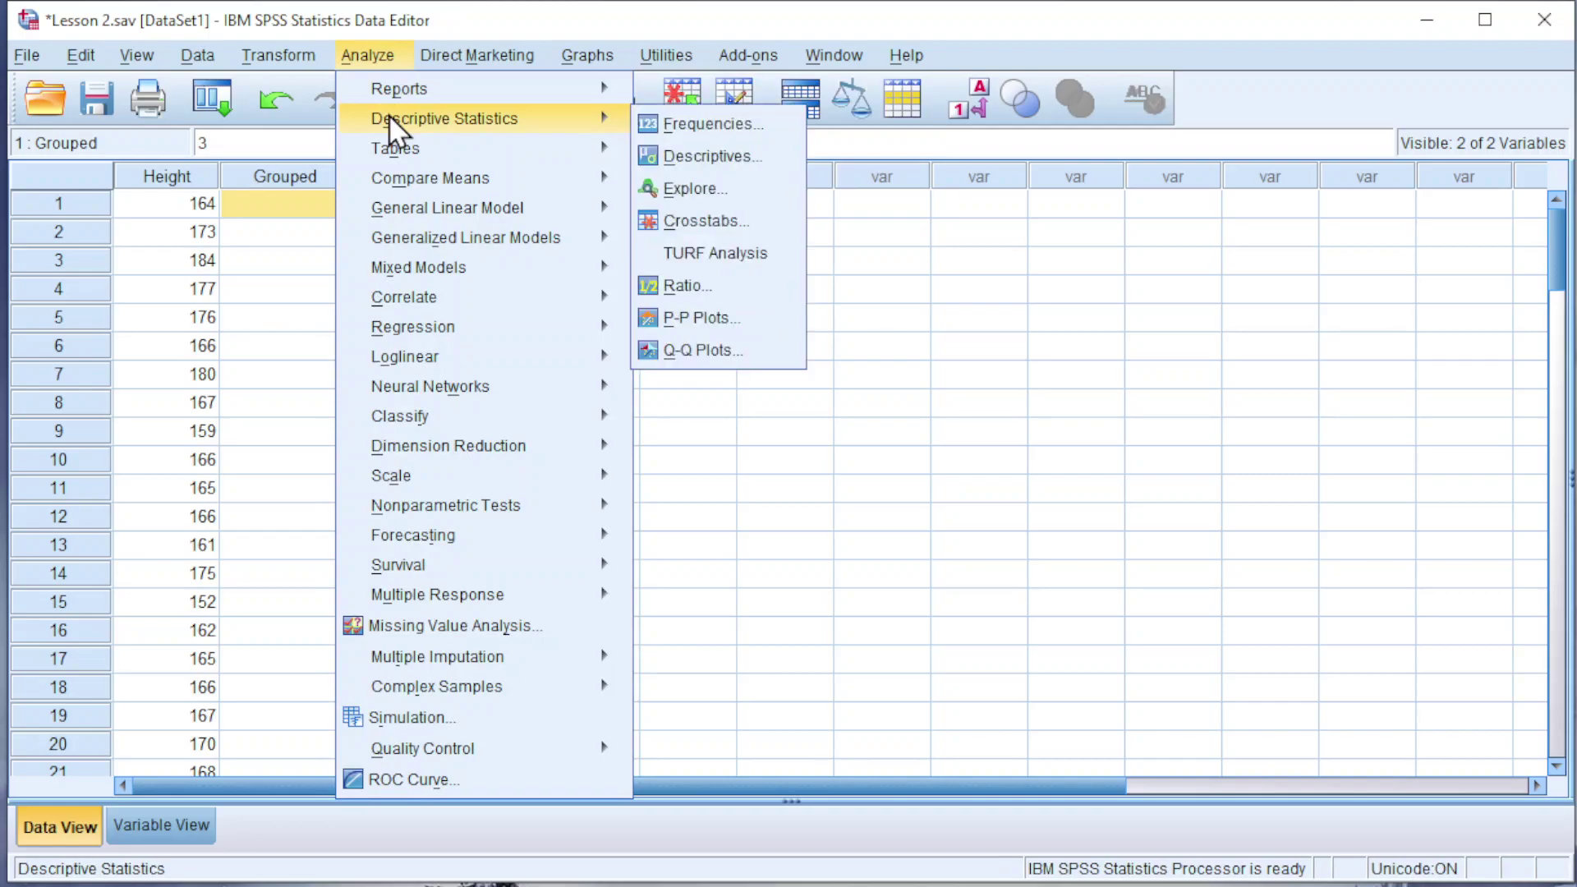
click(690, 124)
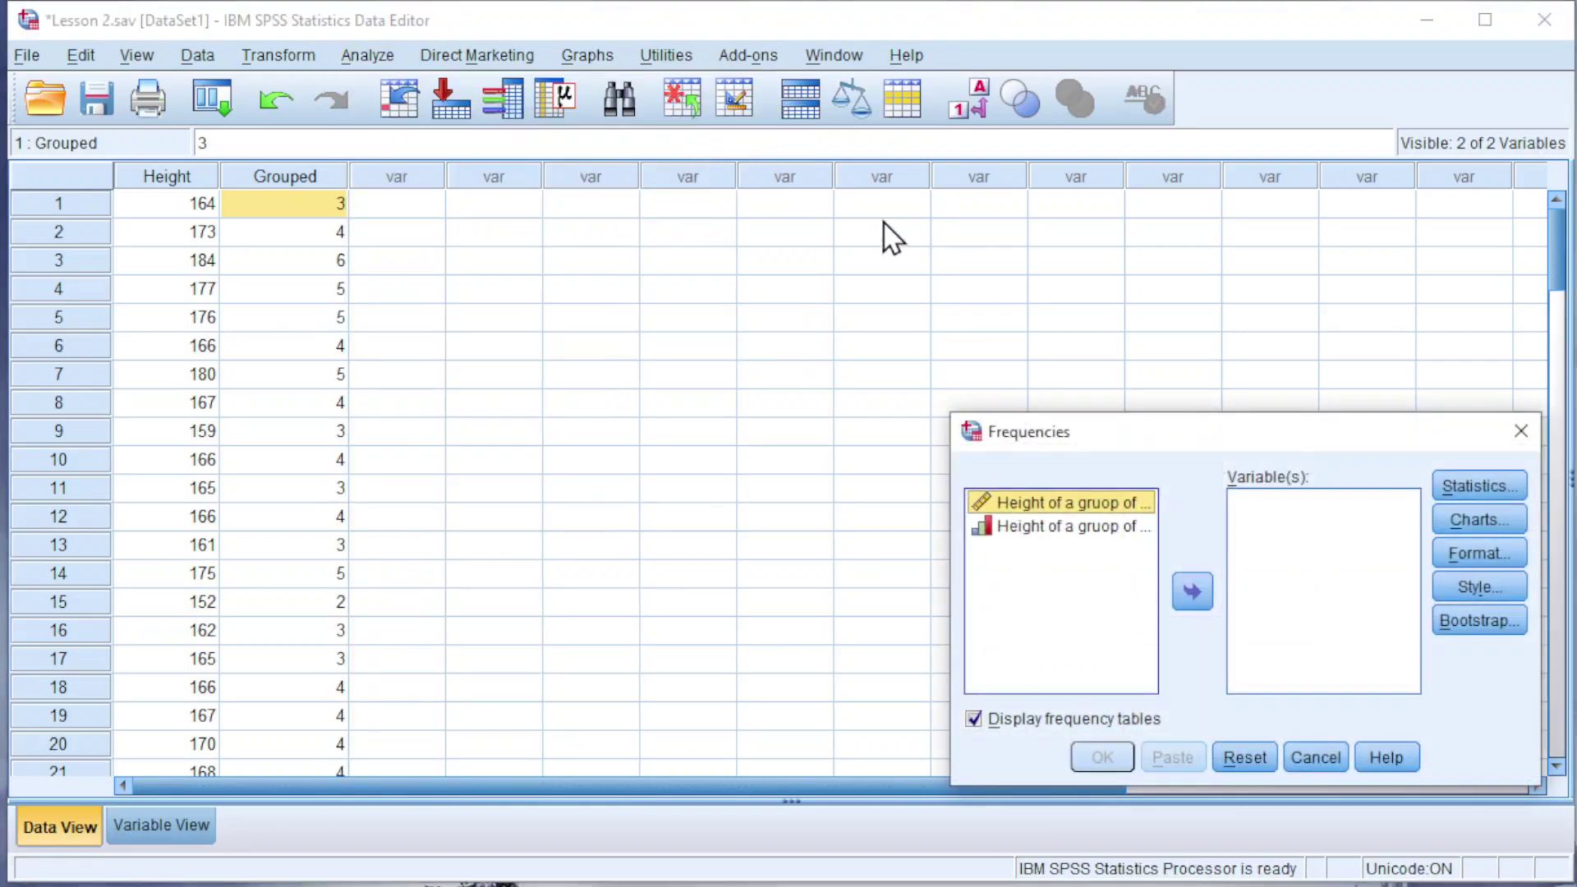
click(1070, 529)
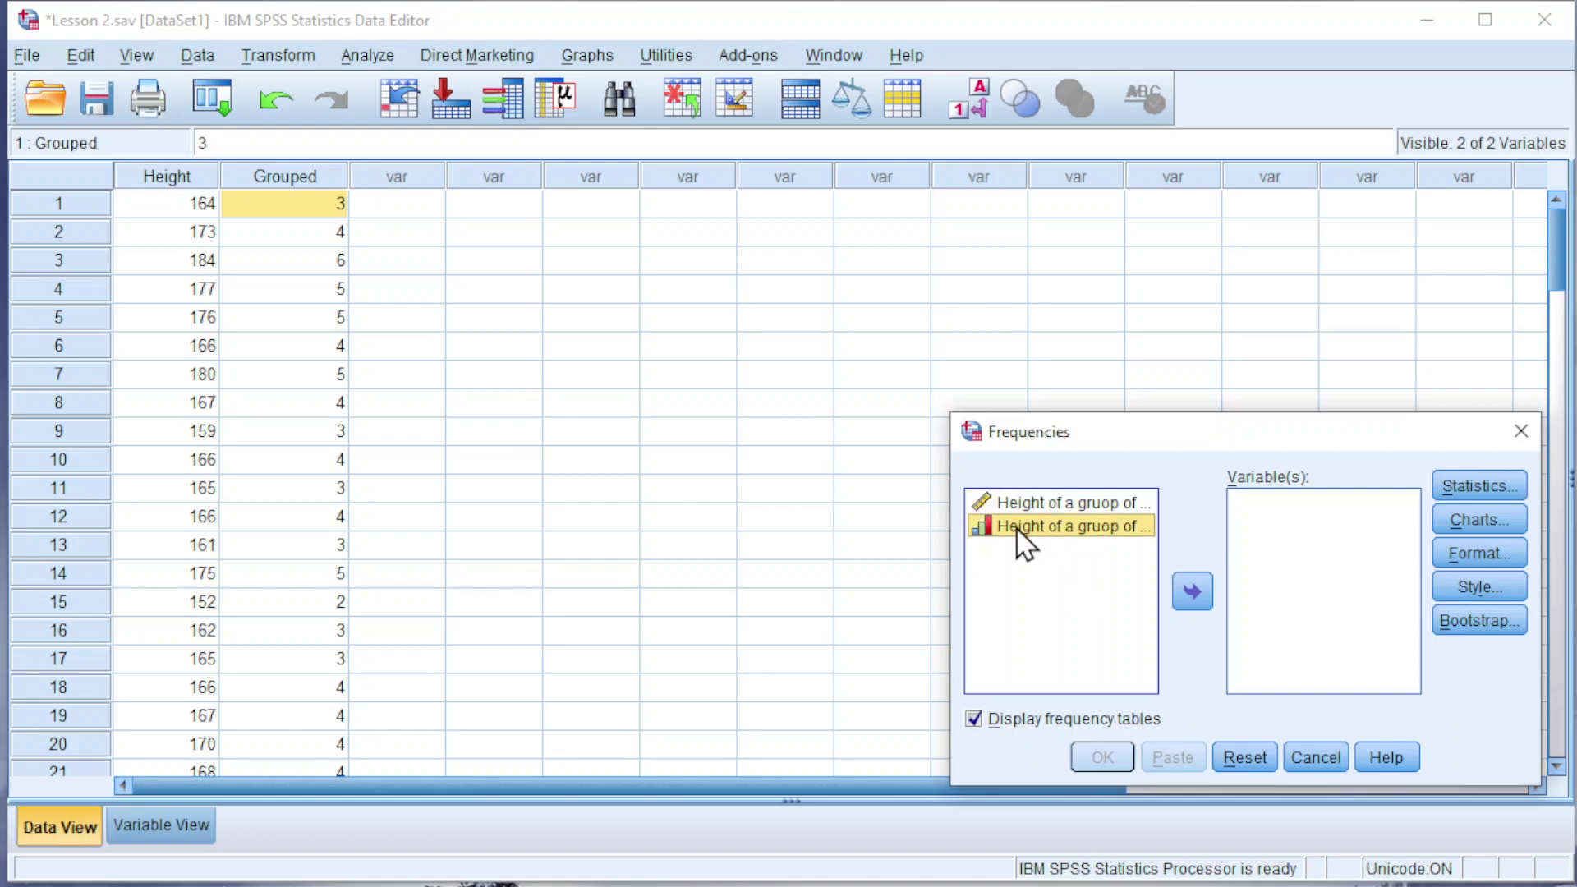
click(1195, 599)
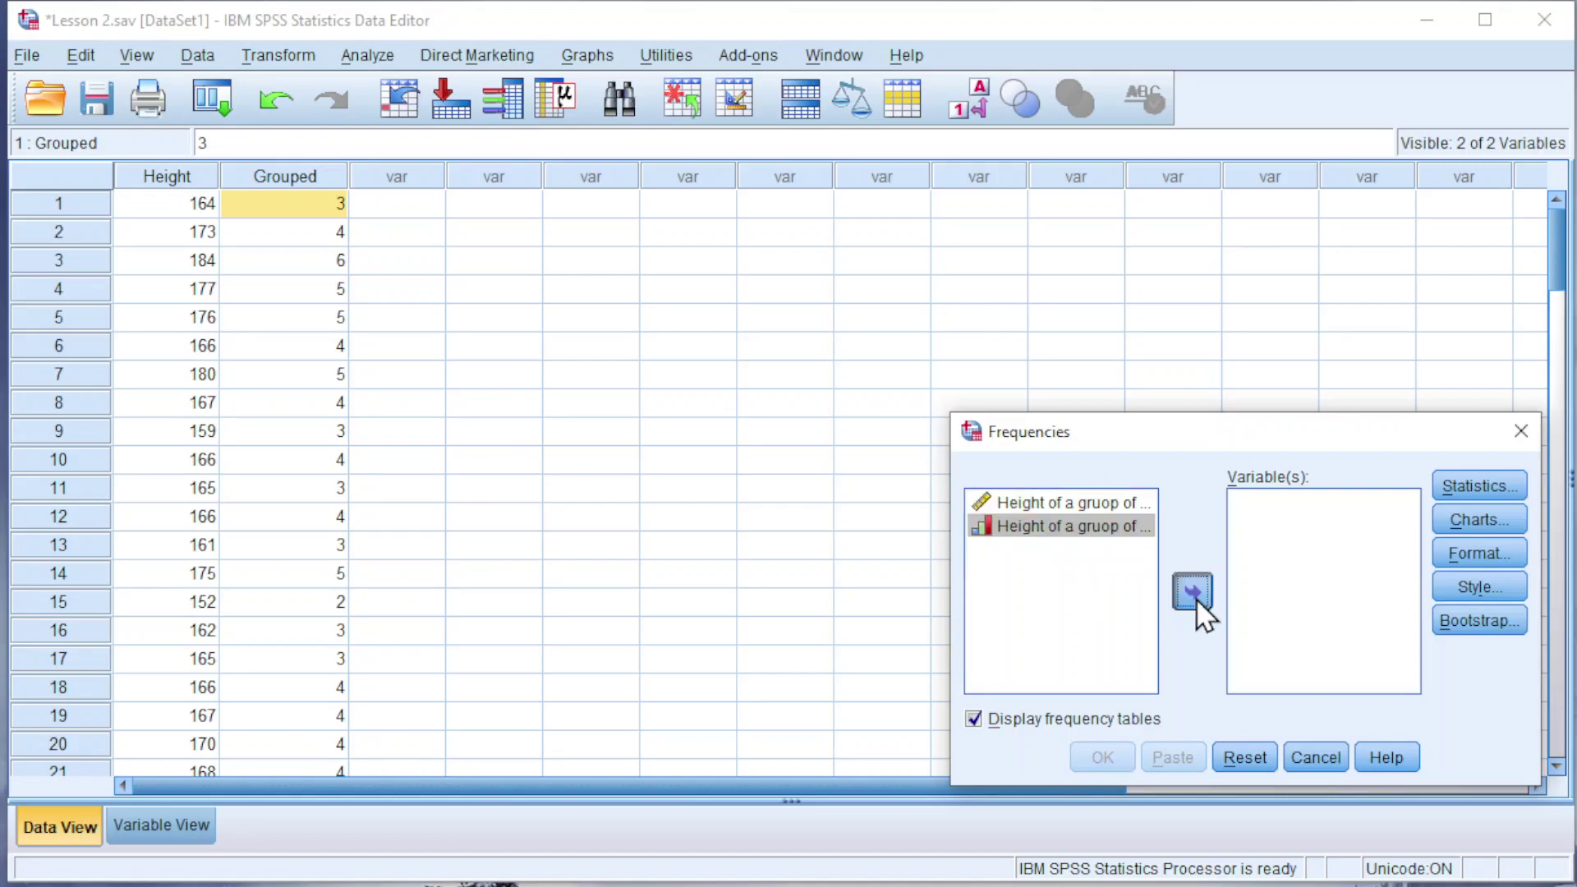
click(1475, 521)
drag(1570, 464, 653, 381)
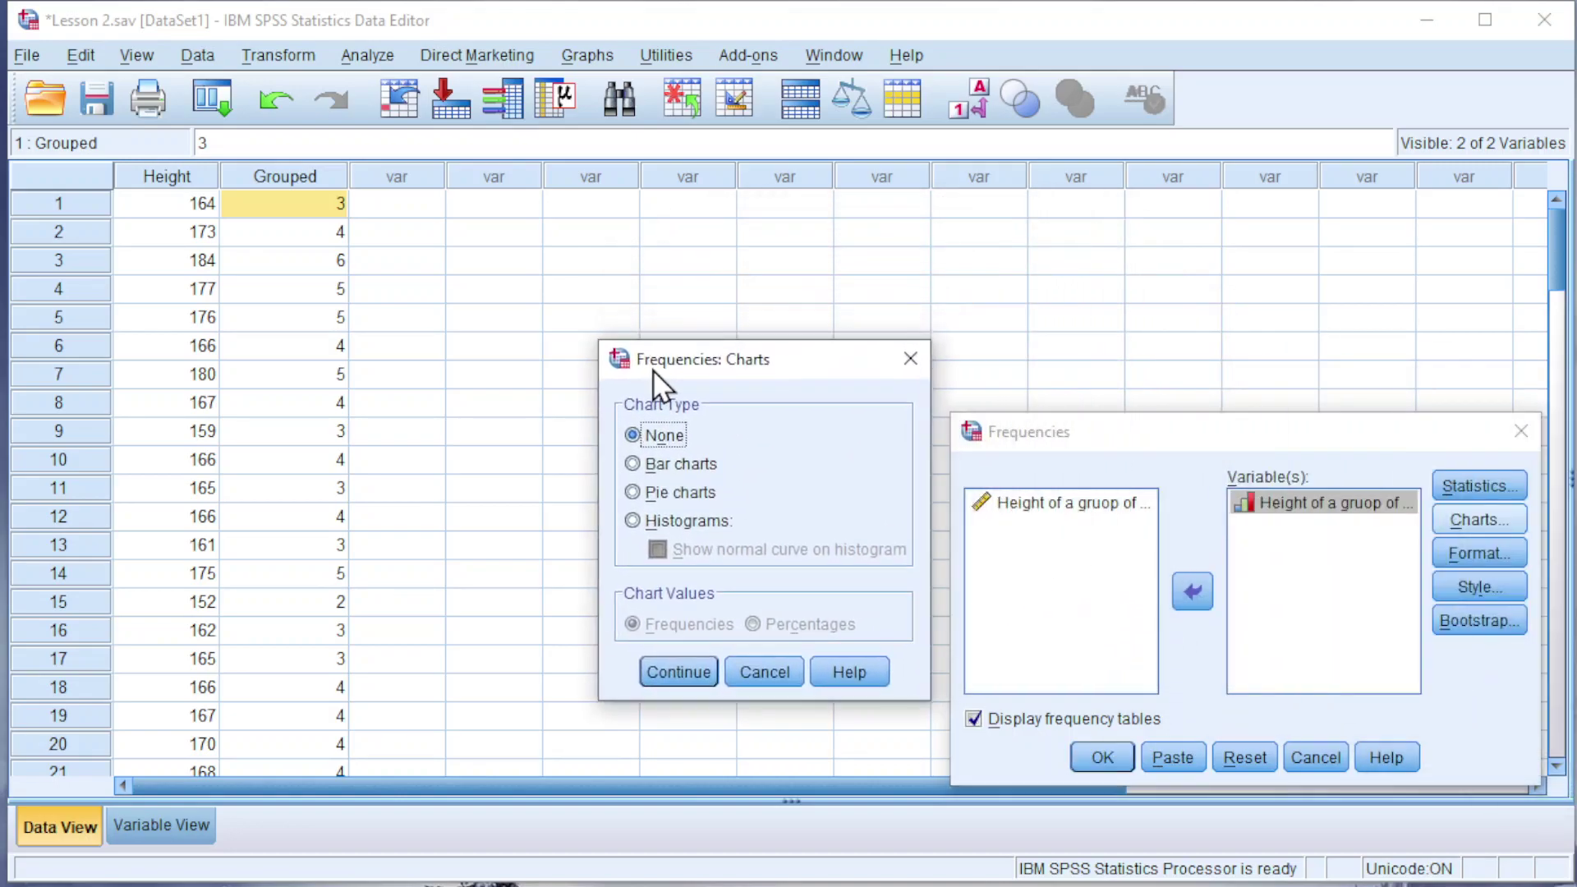
click(638, 526)
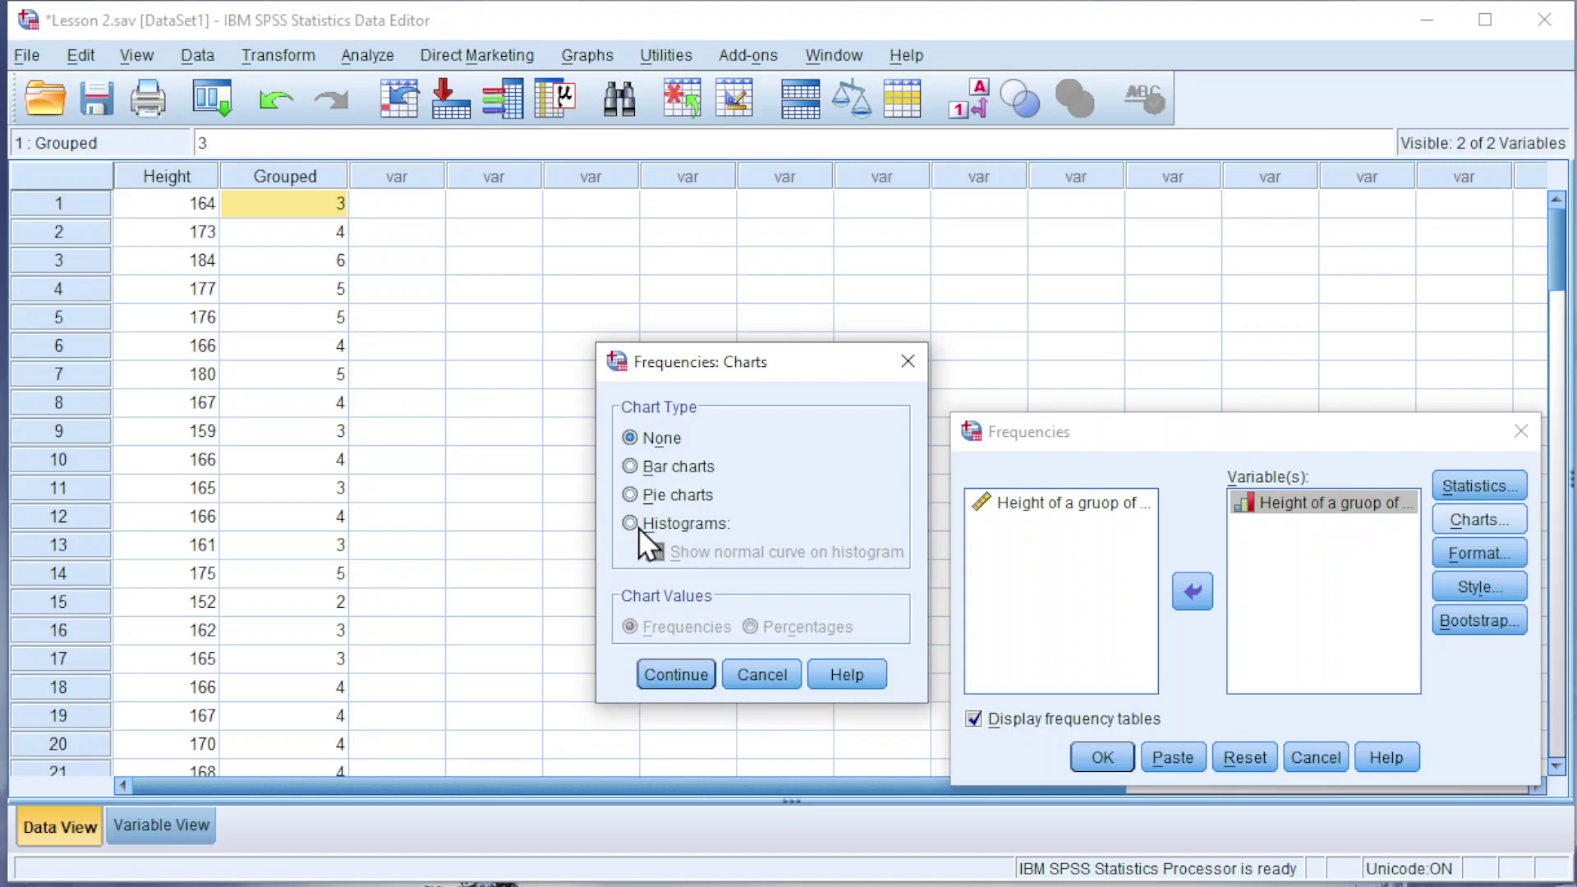
click(686, 673)
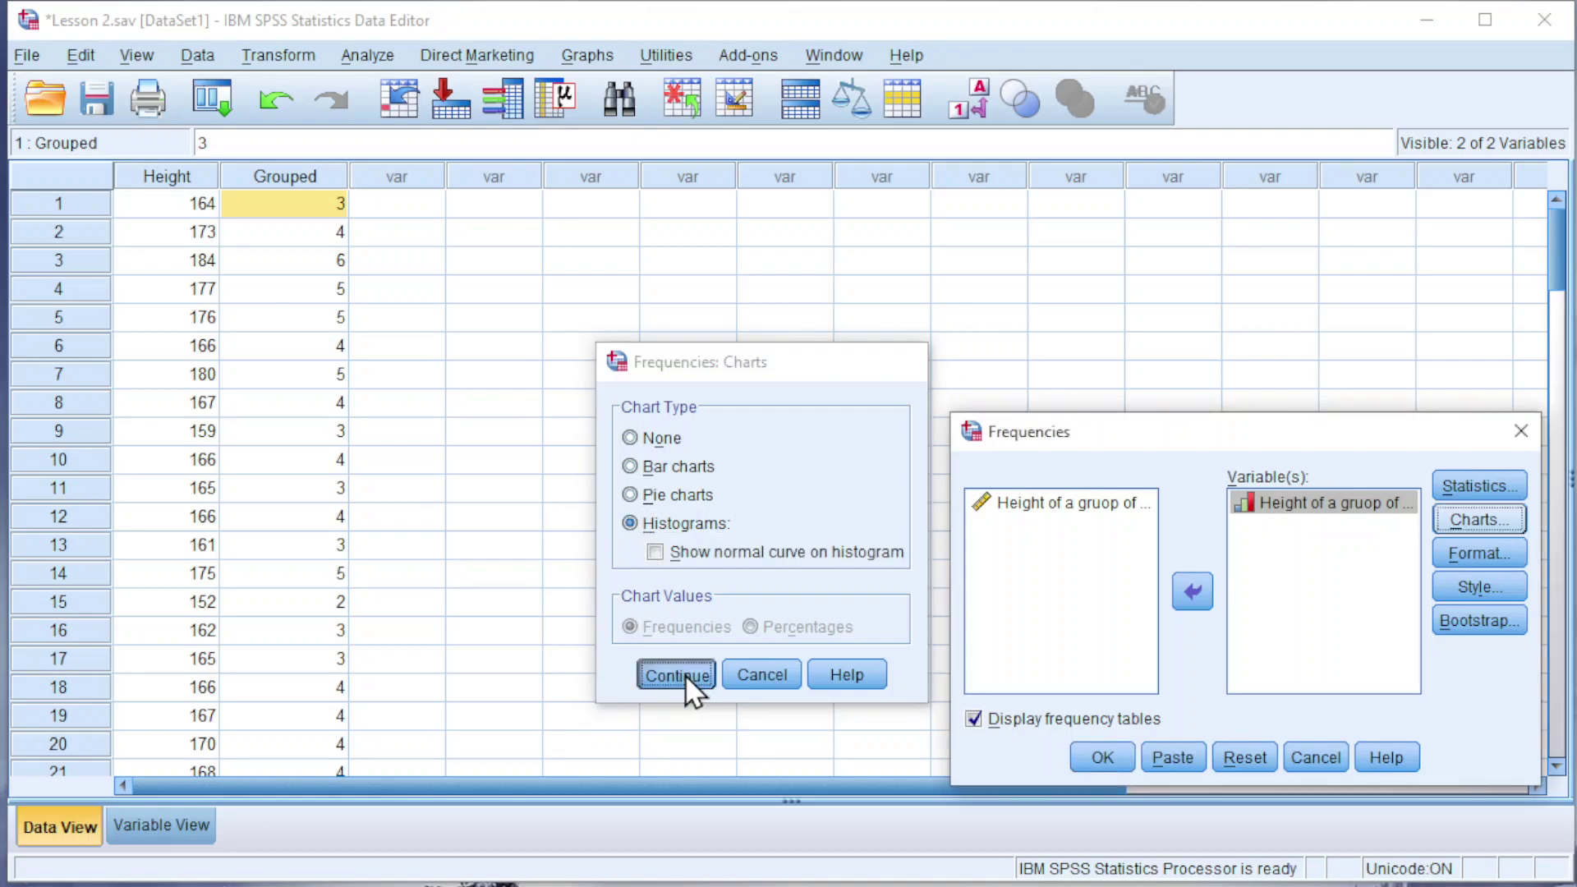
click(1095, 754)
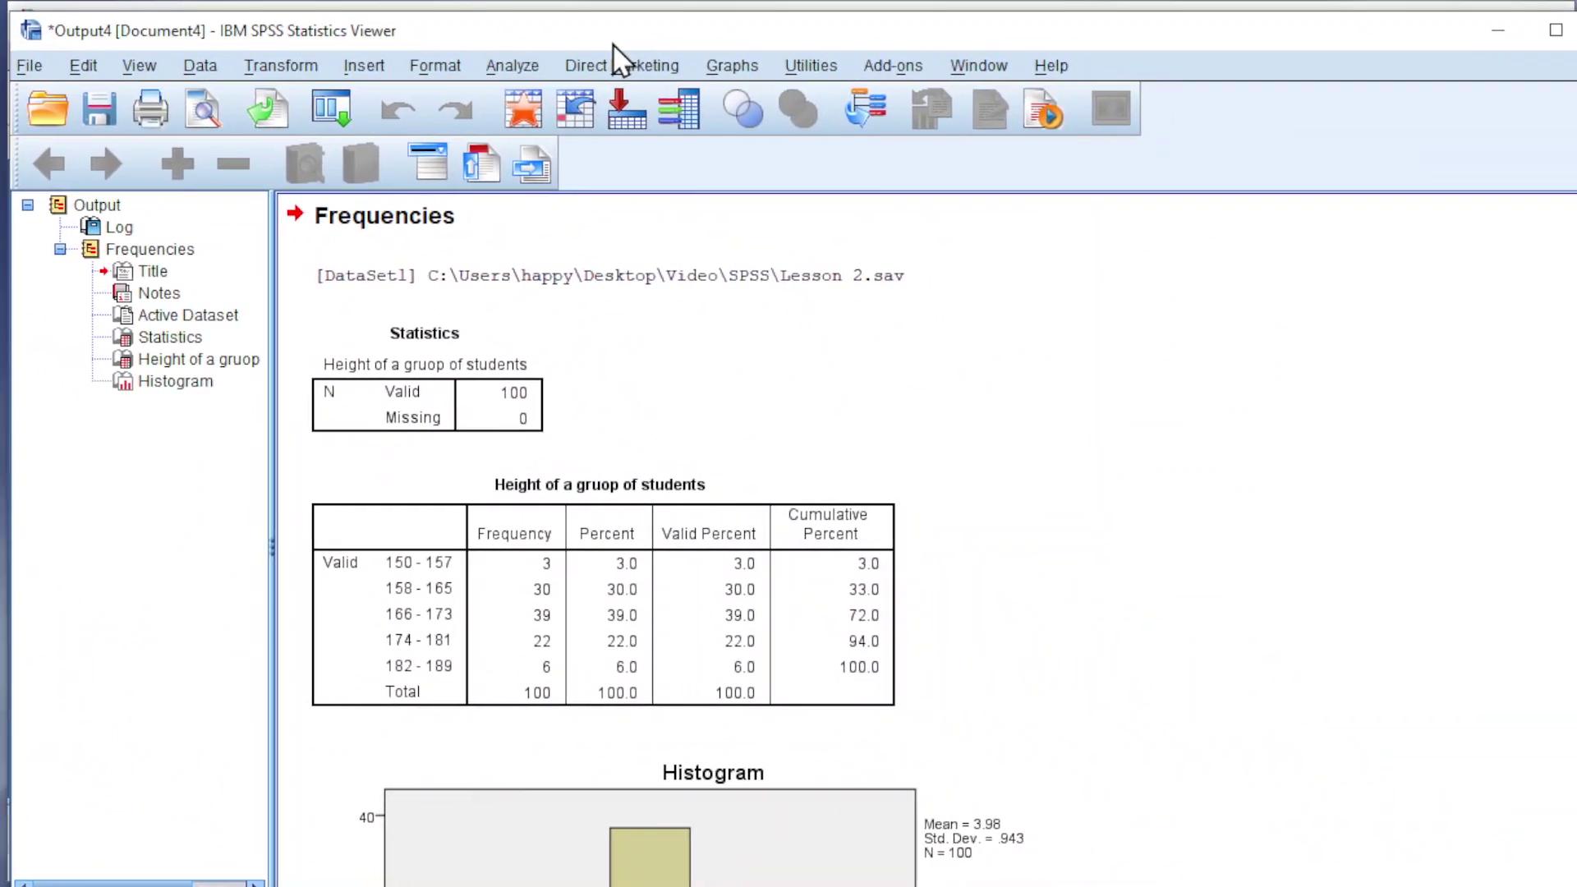
Review the Grouped frequency table and histogram, then lower the Viewer to show the Midpoint and Frequency columns
scroll(790, 622, down, 3)
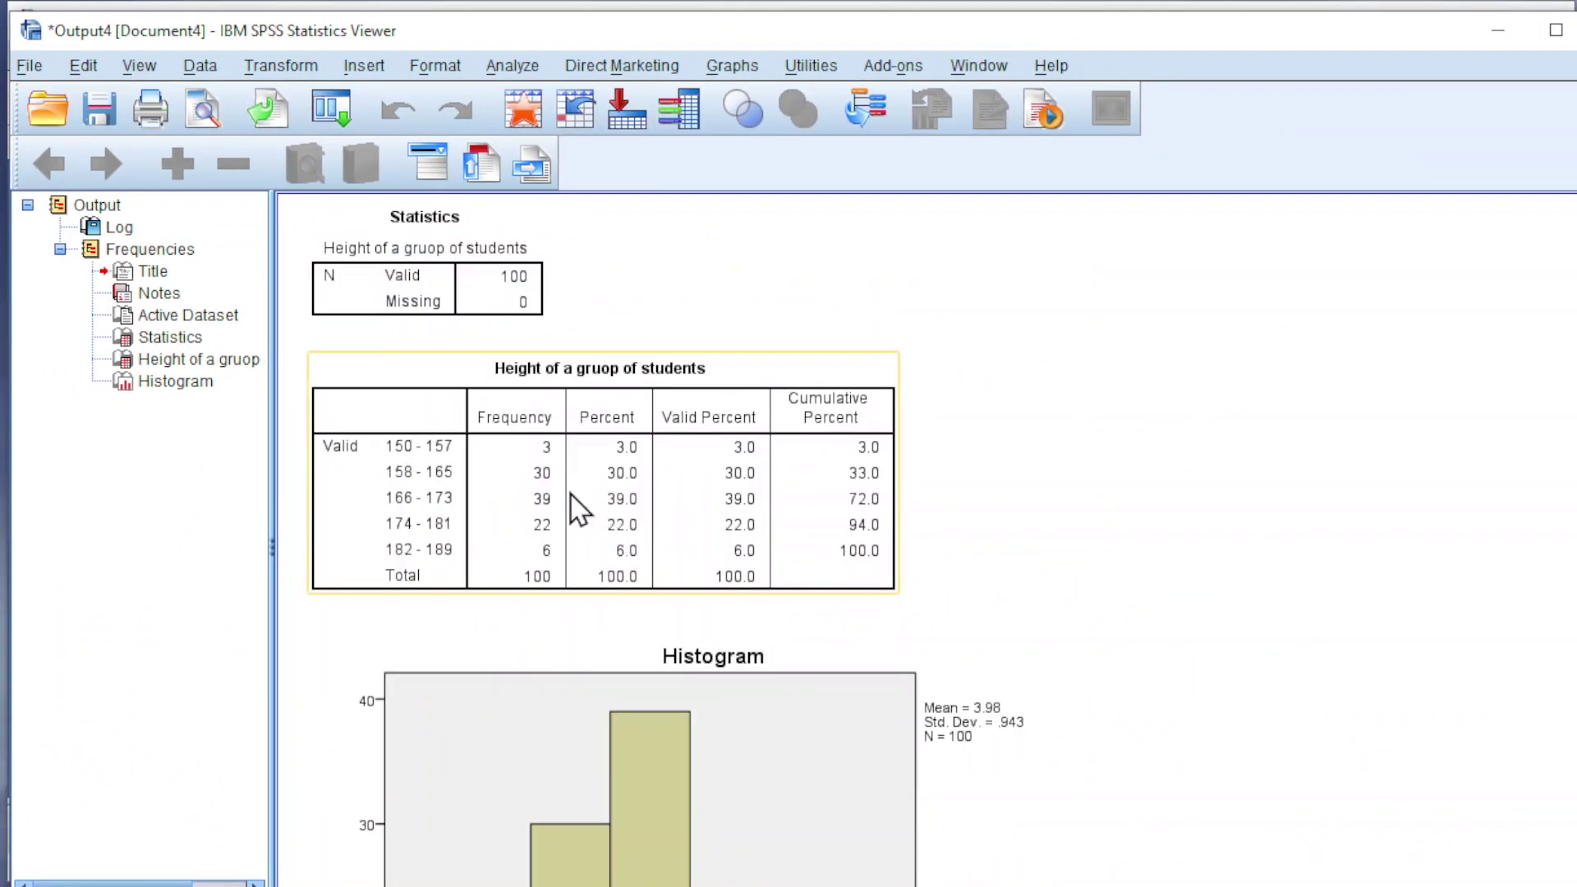
scroll(580, 510, down, 2)
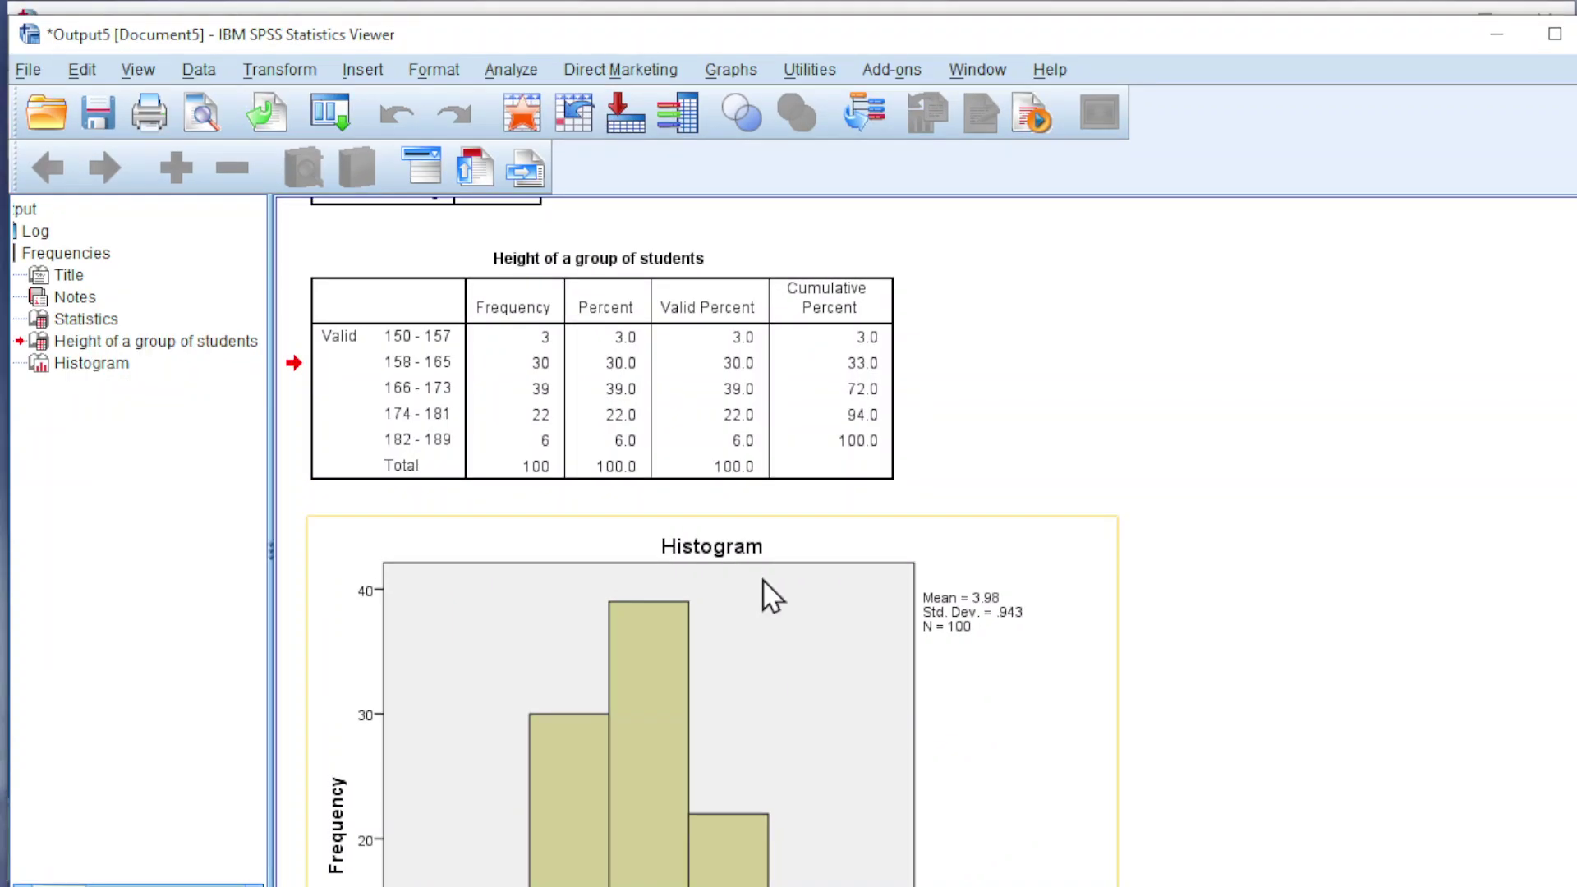
scroll(767, 592, down, 5)
click(761, 592)
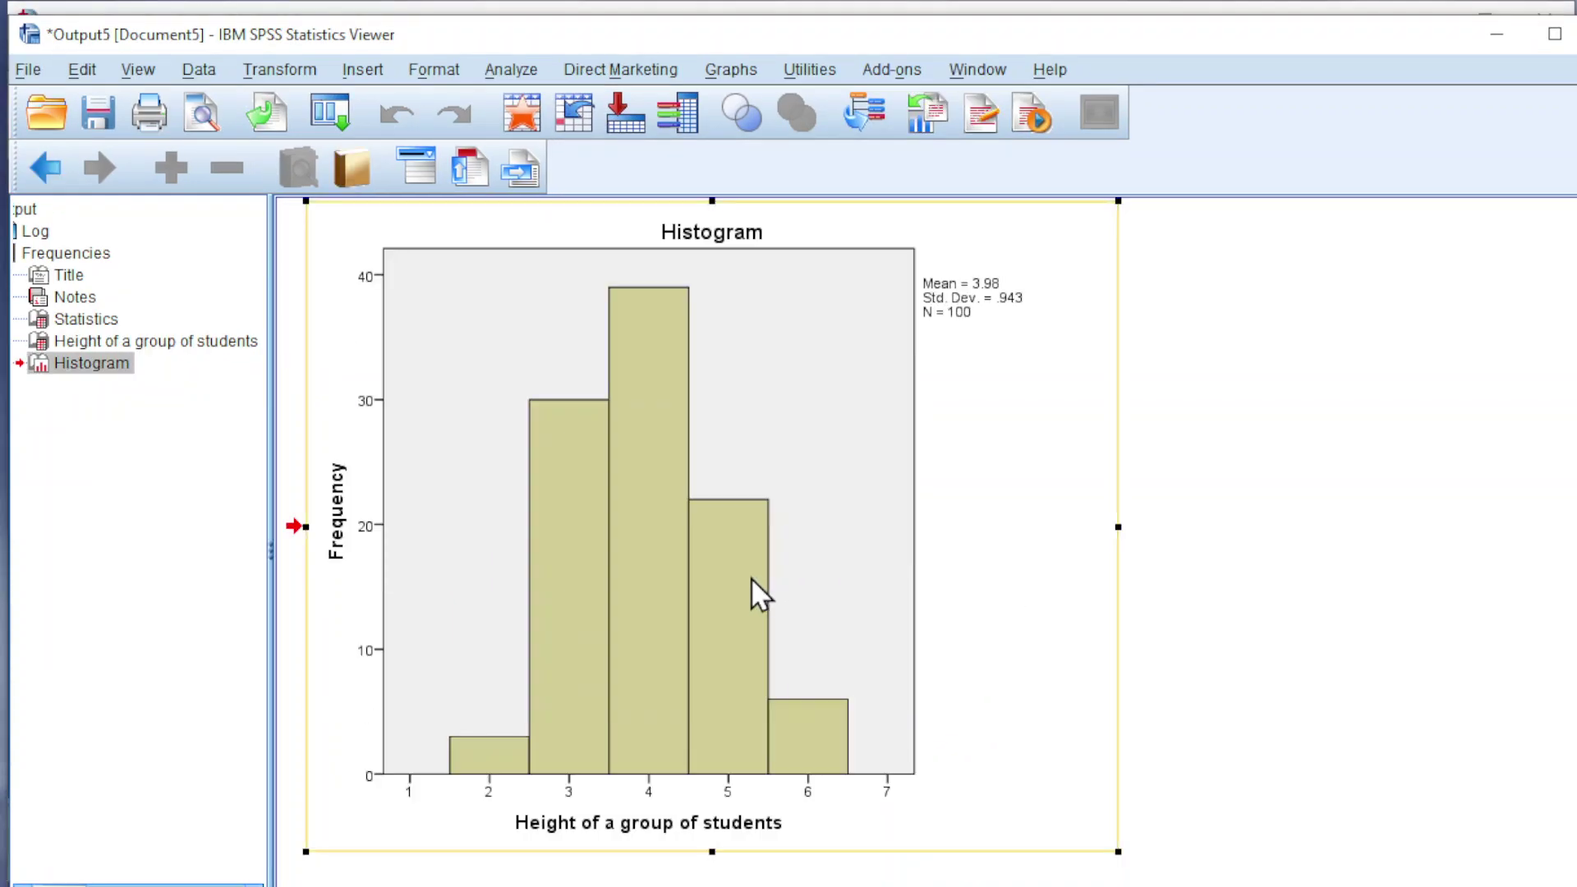
scroll(1075, 591, up, 3)
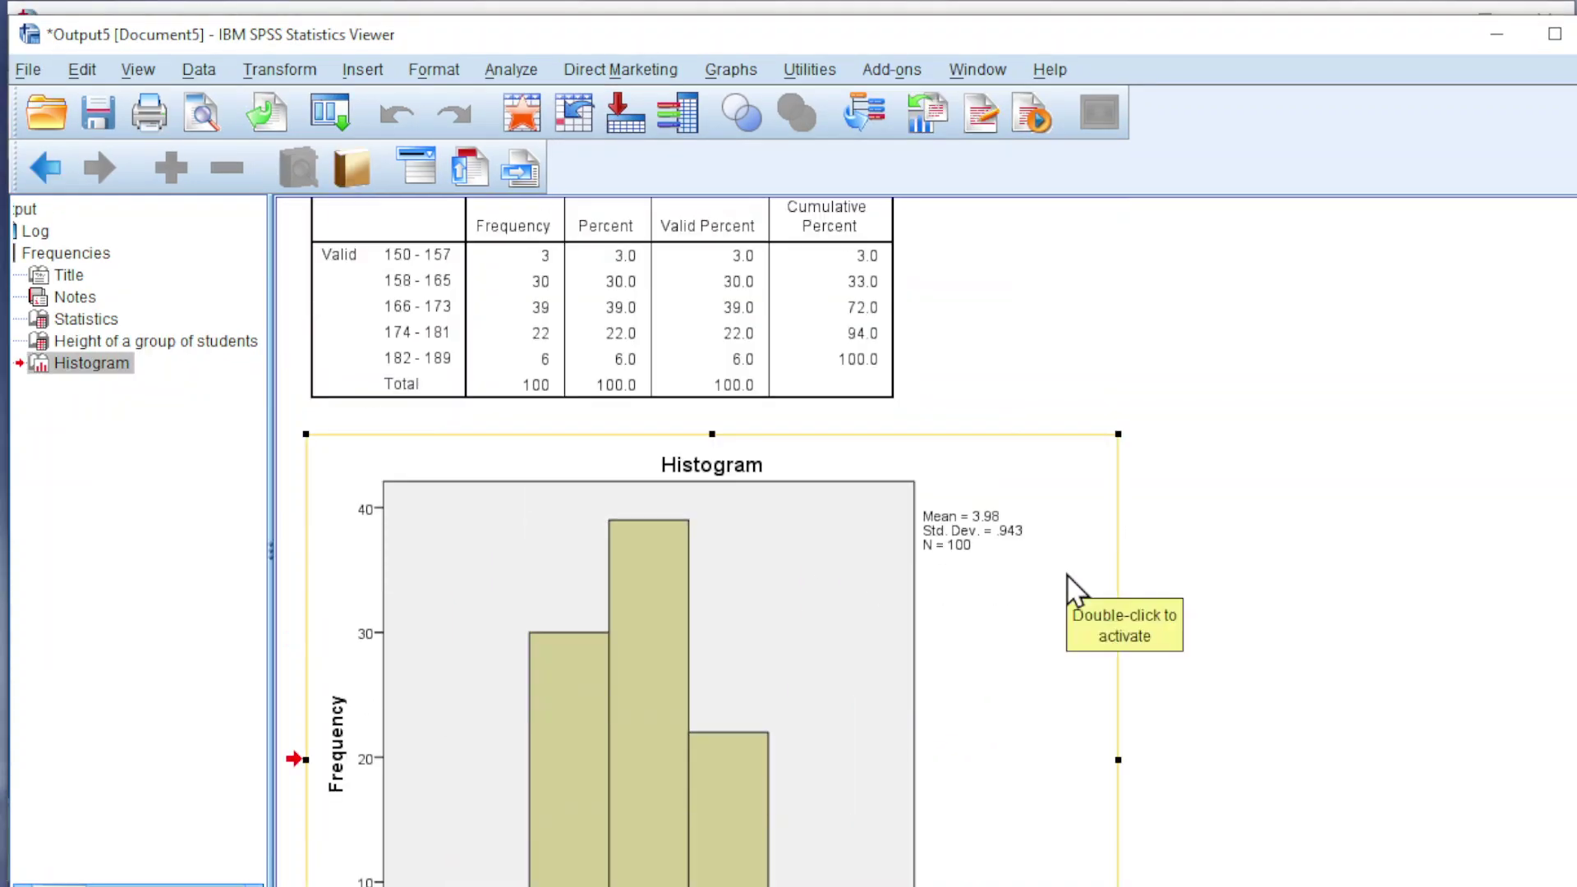
scroll(1075, 590, down, 3)
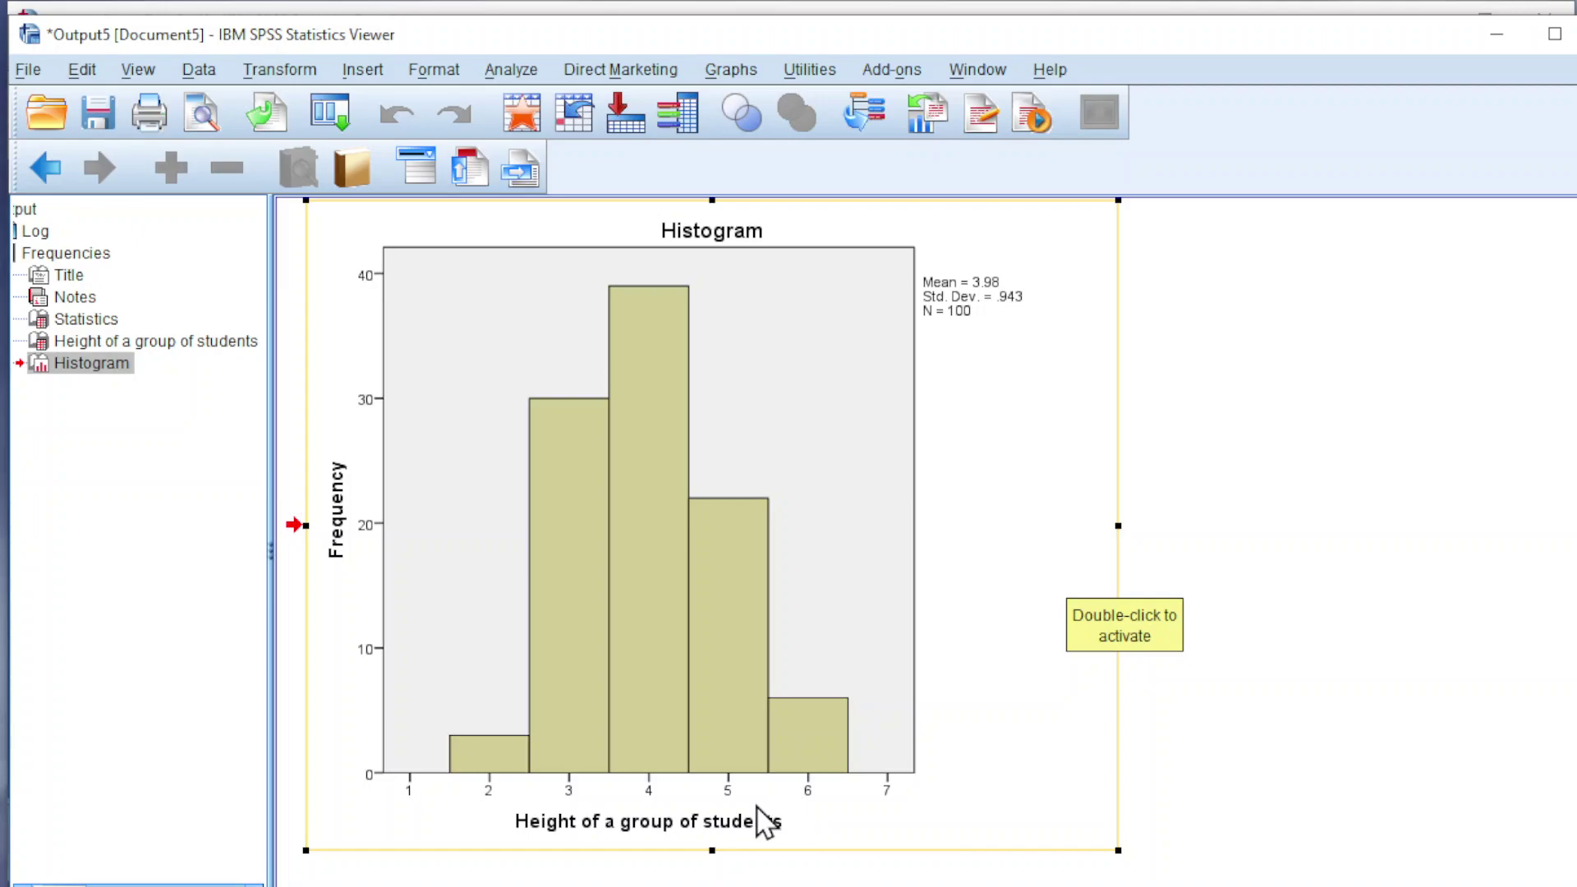
scroll(764, 822, up, 3)
scroll(765, 822, up, 2)
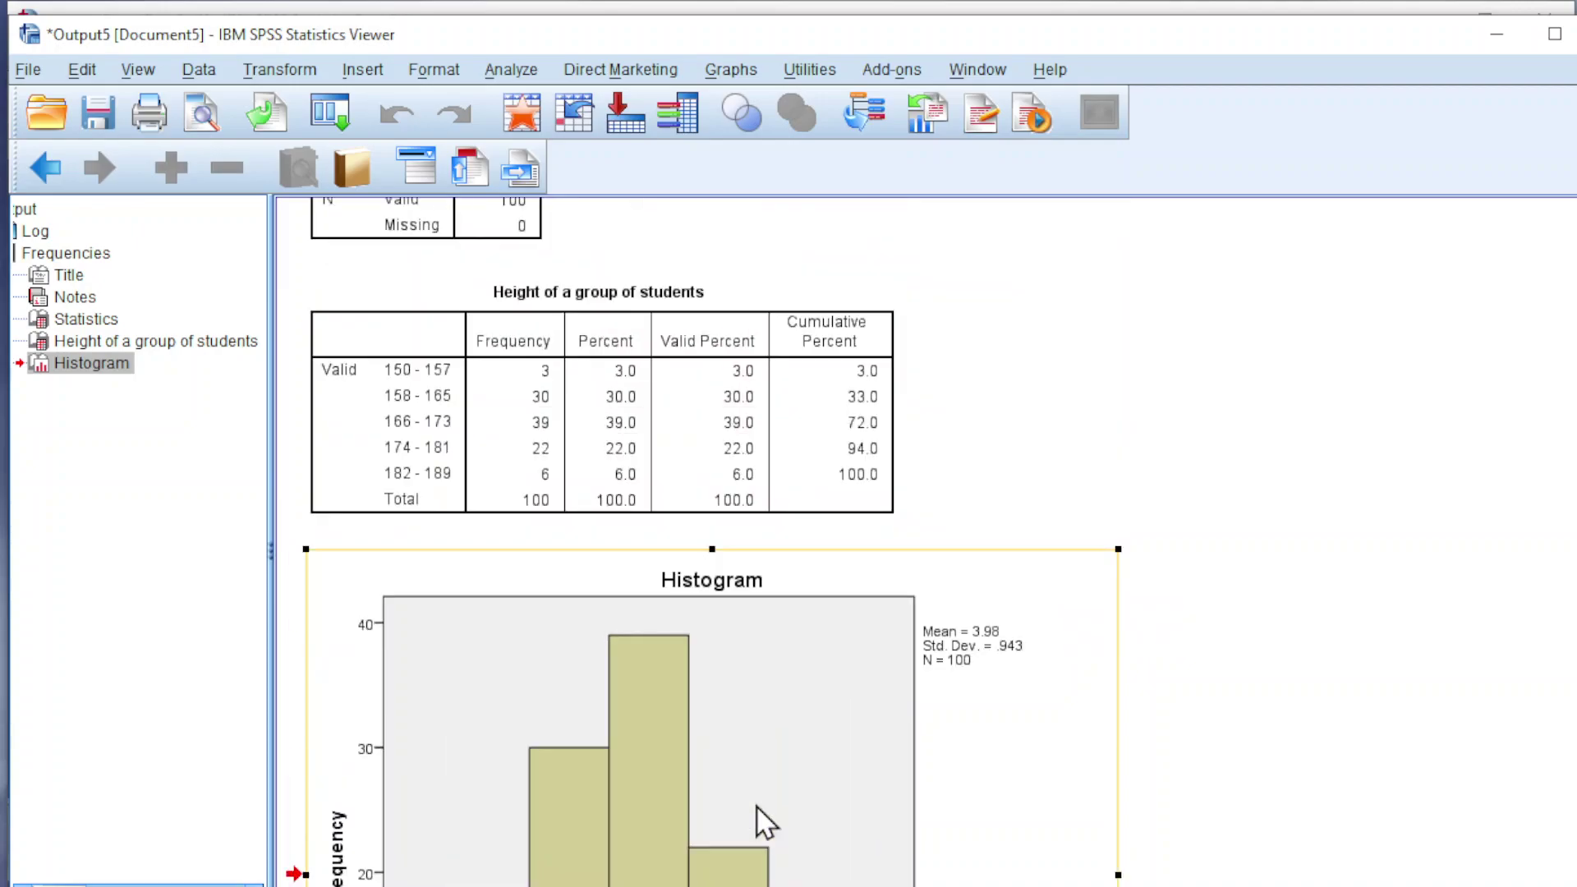
click(501, 505)
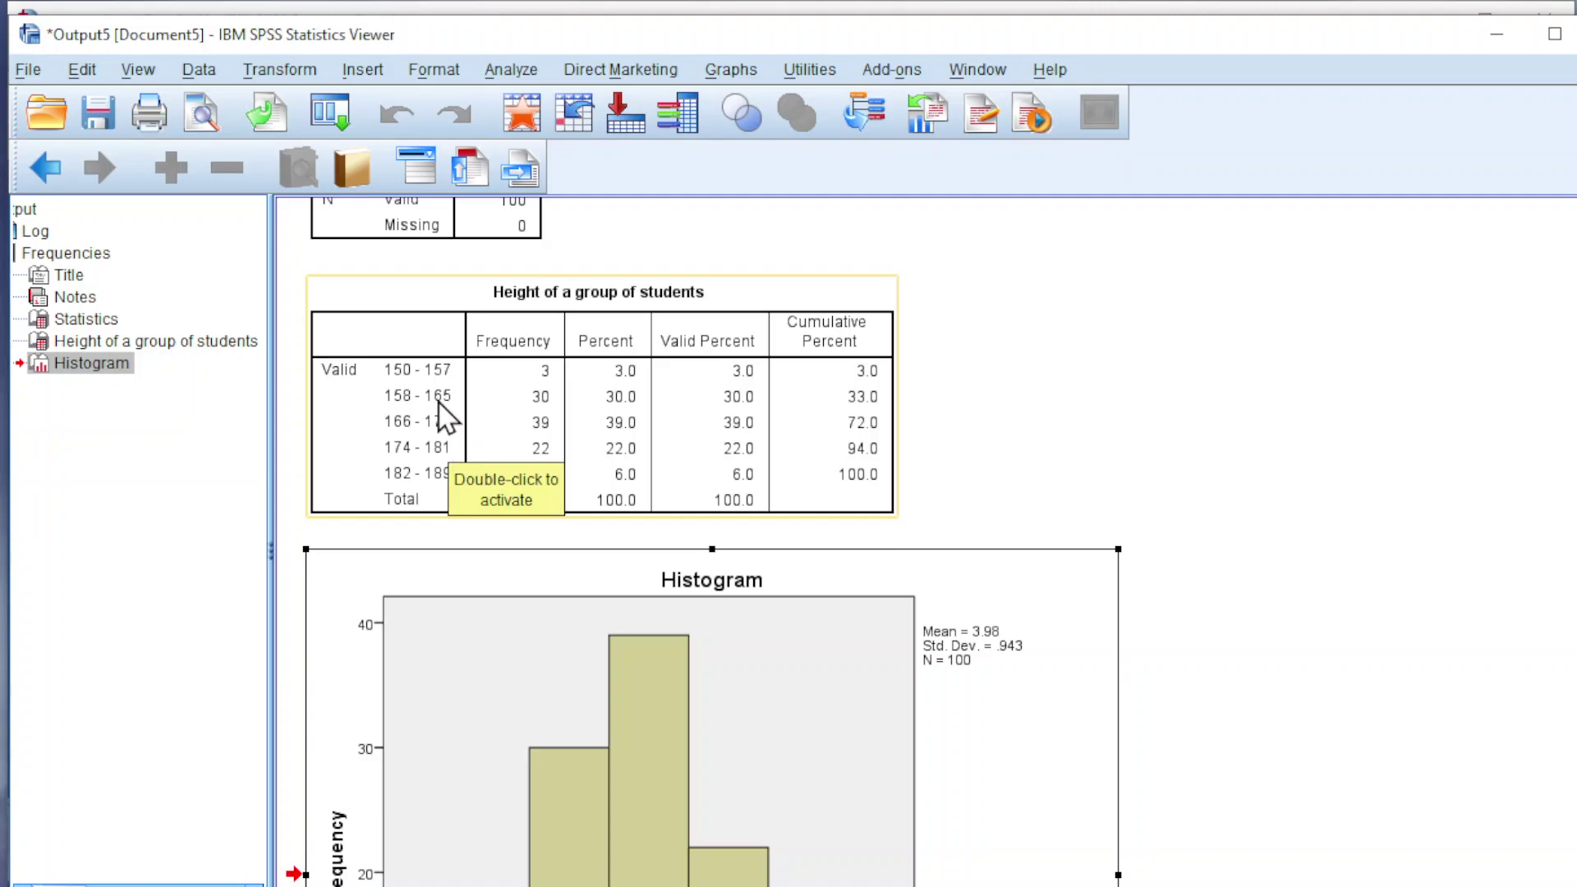
drag(593, 44, 600, 337)
click(556, 581)
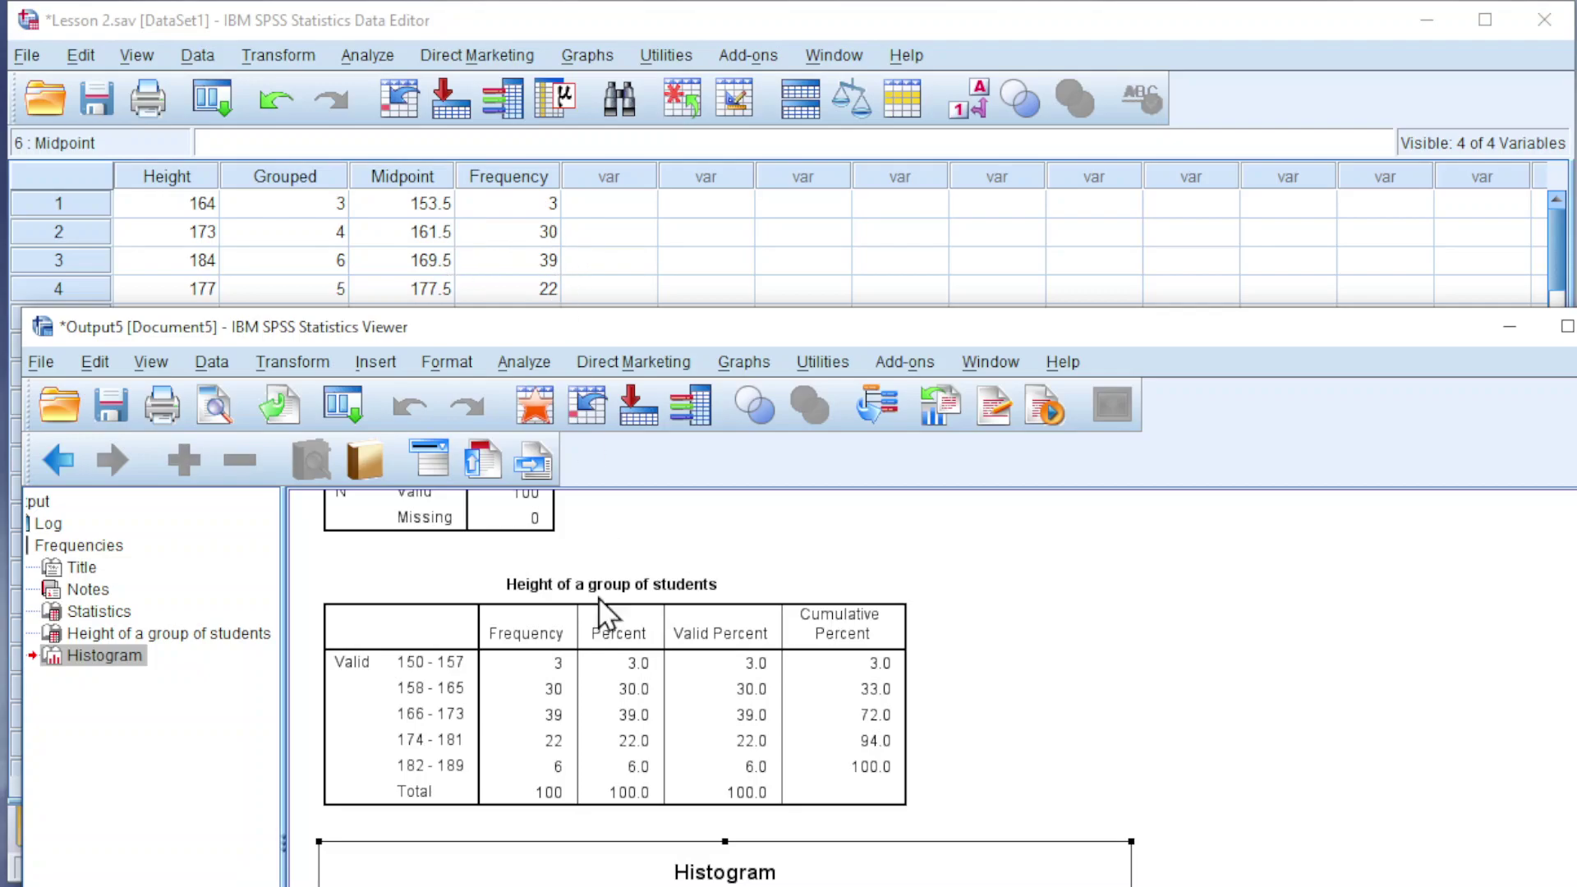
From the Data Editor, use Data > Weight Cases with Frequency as the frequency variable
click(546, 28)
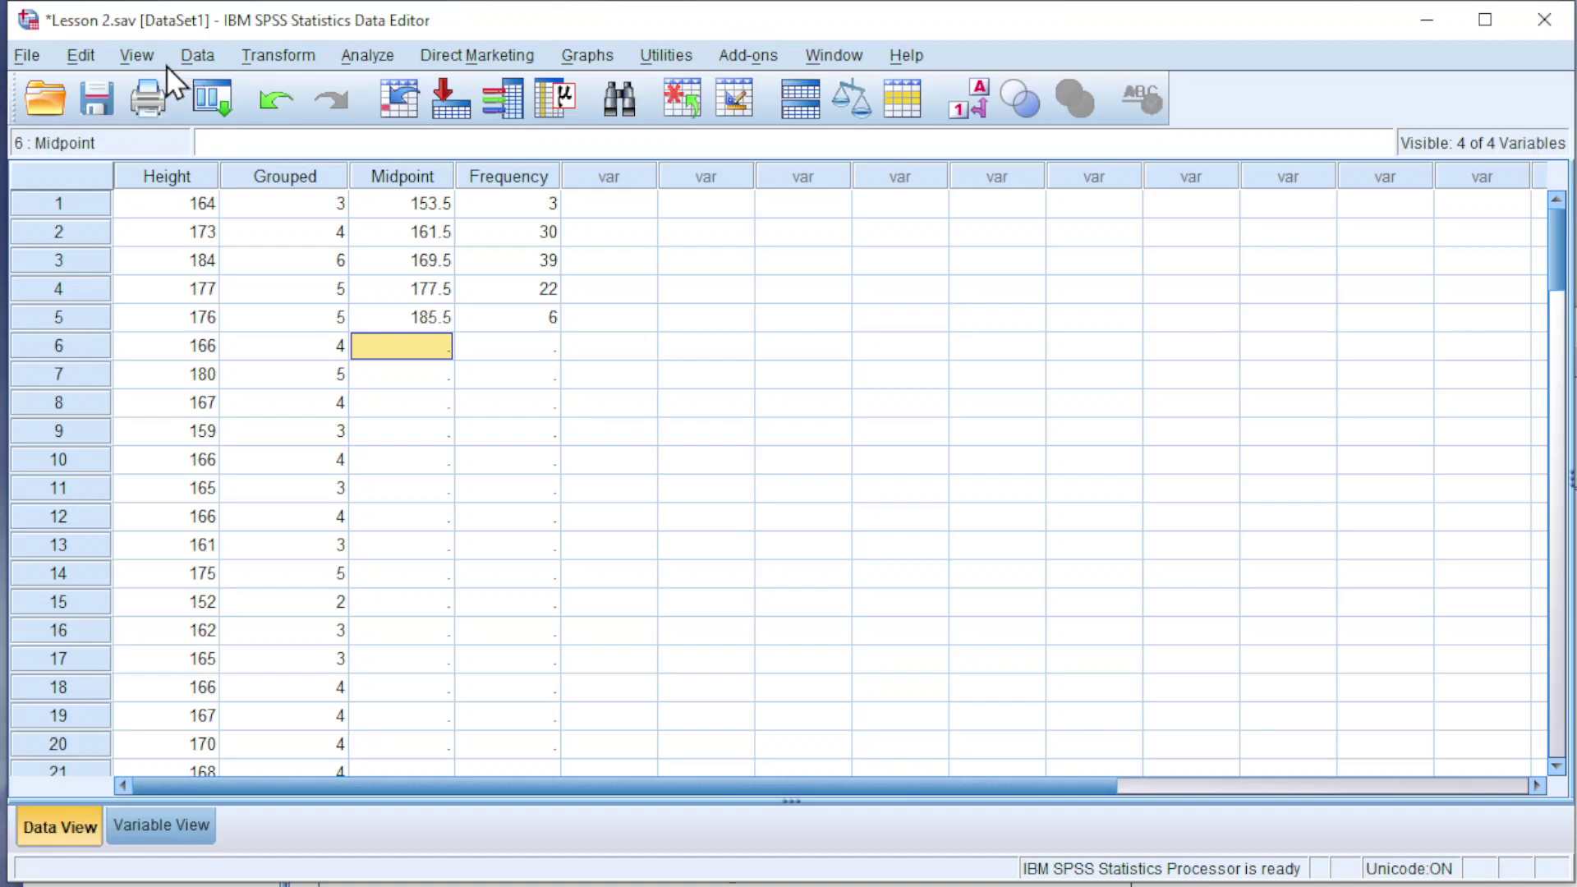
click(195, 56)
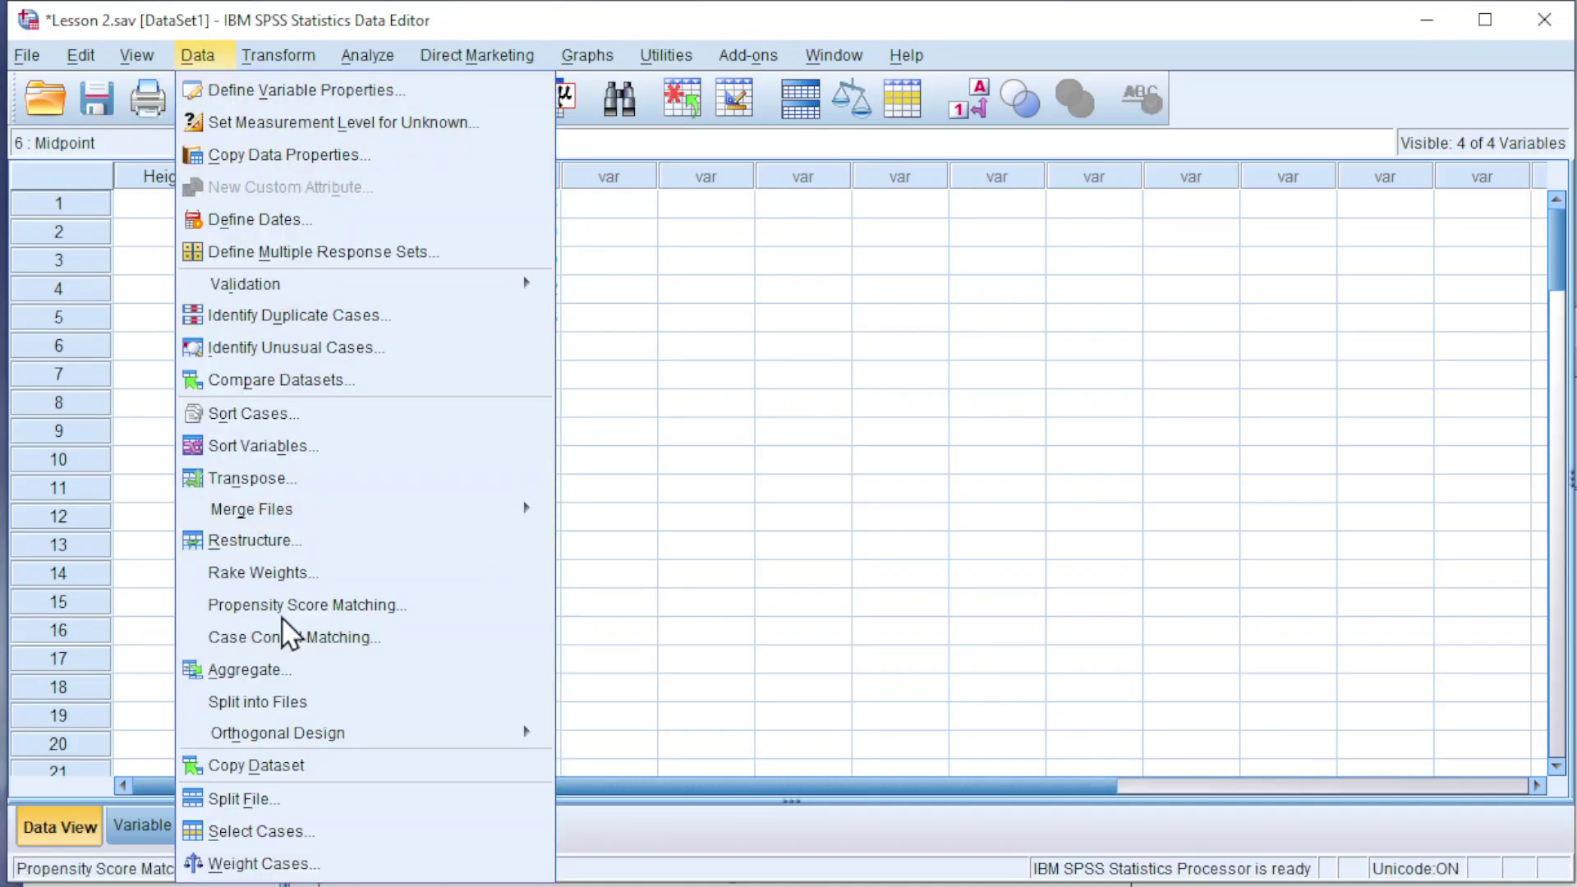
click(233, 864)
click(792, 375)
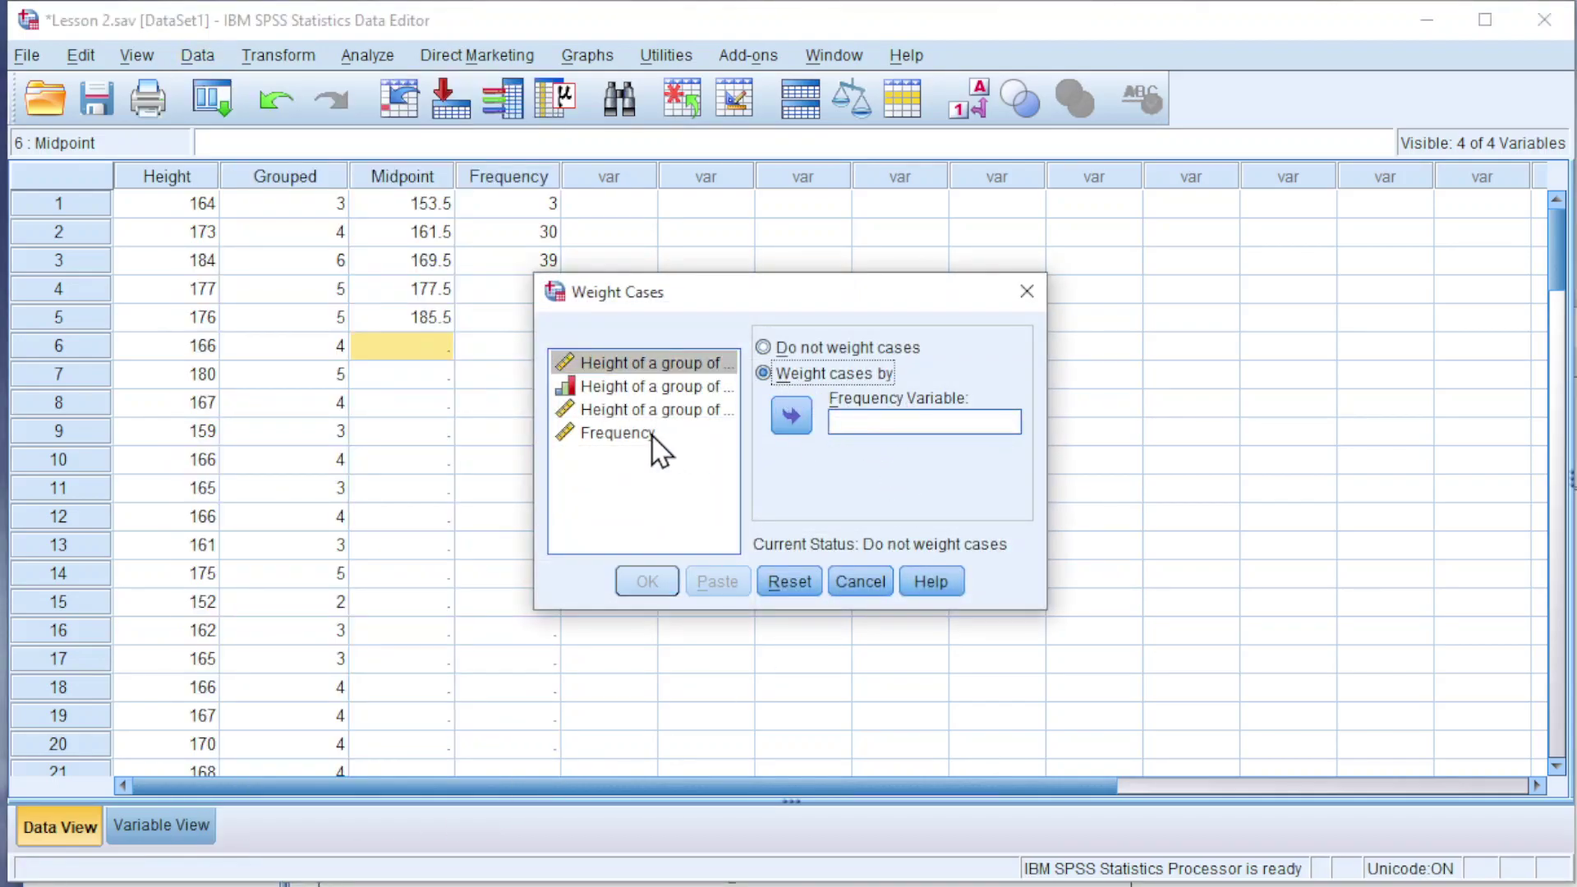
click(642, 437)
click(645, 436)
click(795, 415)
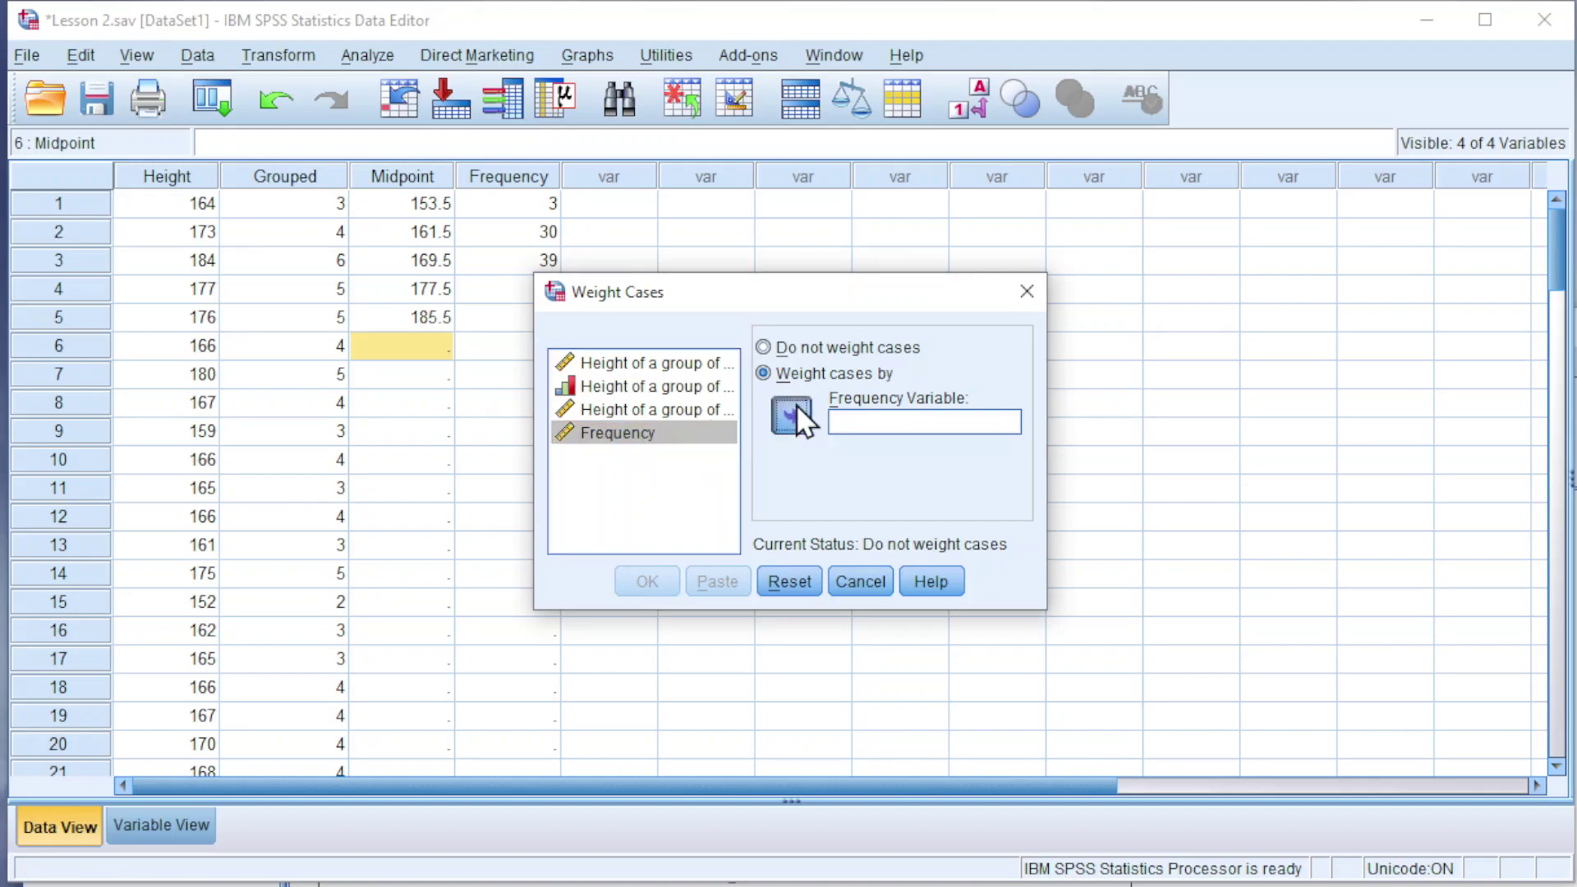
click(646, 583)
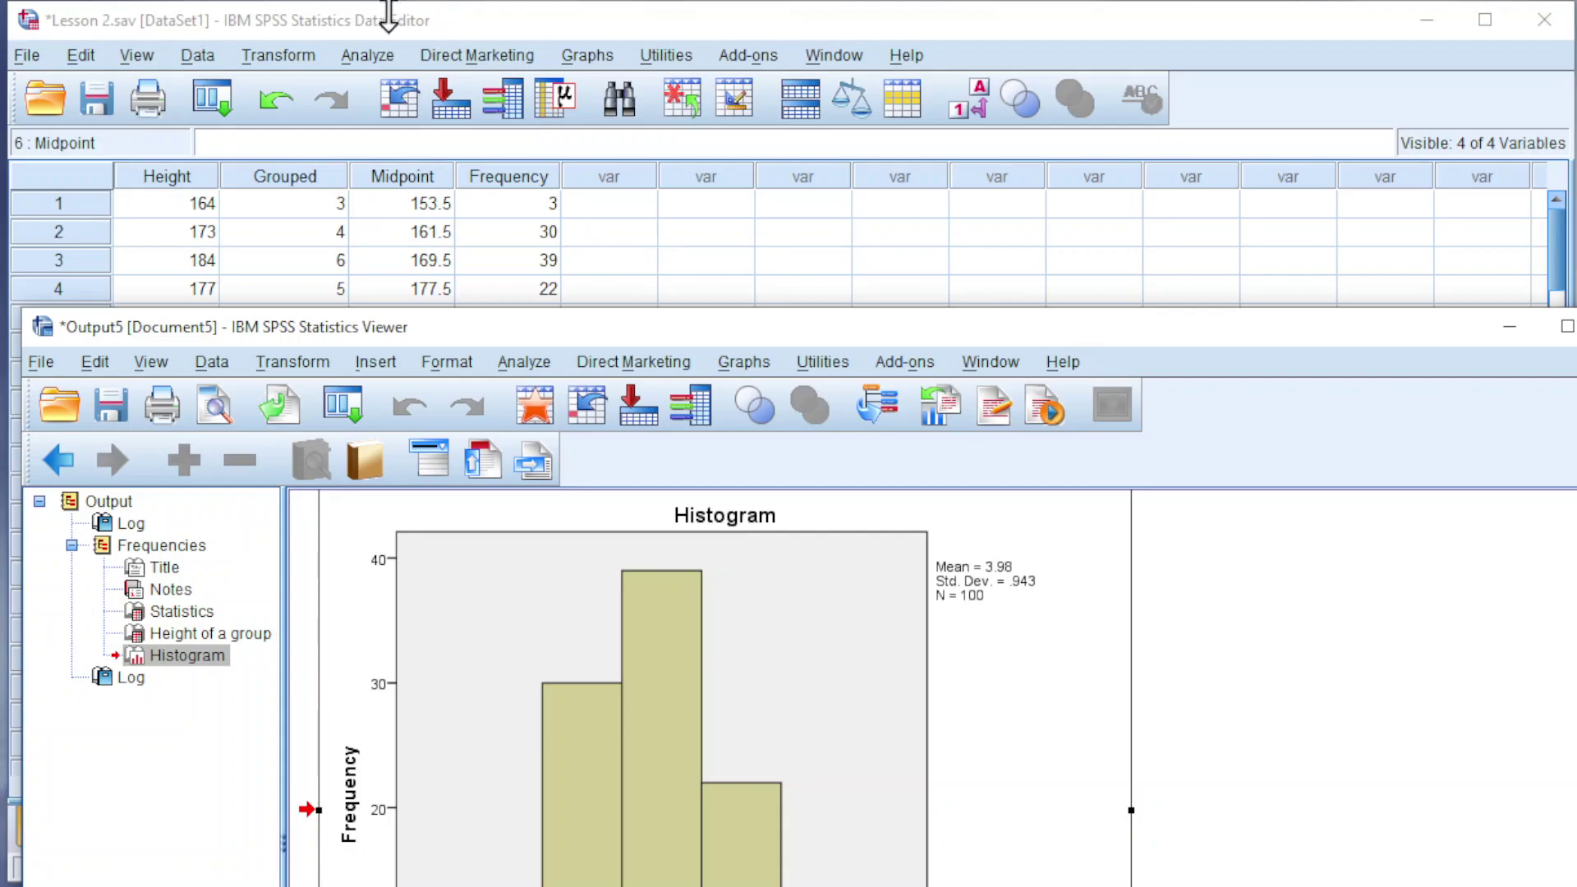
Set up Frequencies on Midpoint instead of Grouped, with Display frequency tables unchecked
click(382, 55)
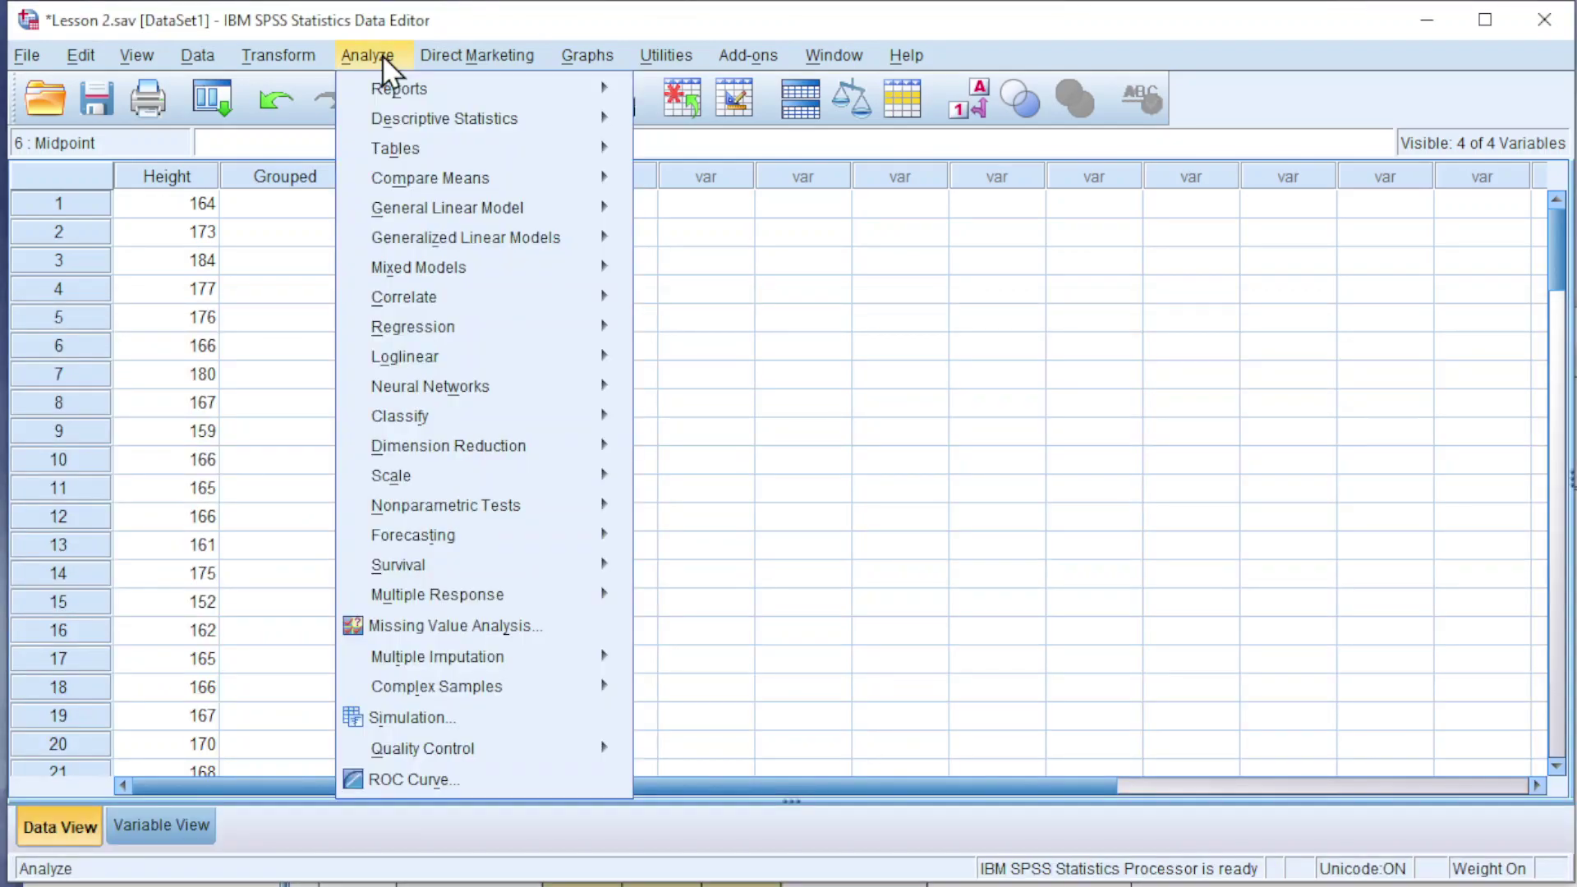
mouse_move(383, 123)
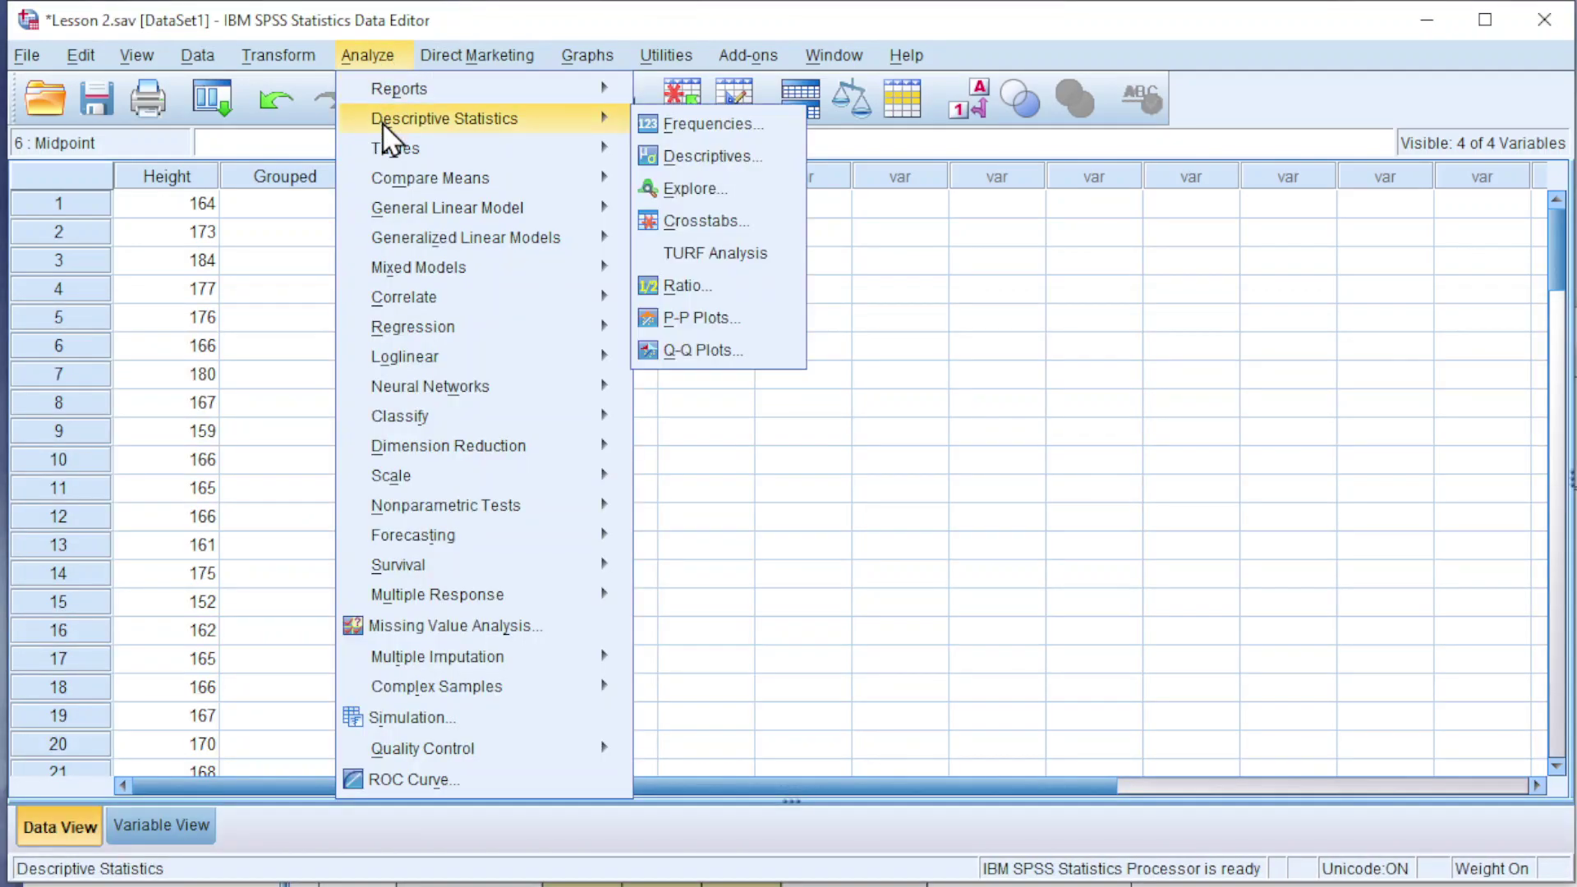
click(663, 123)
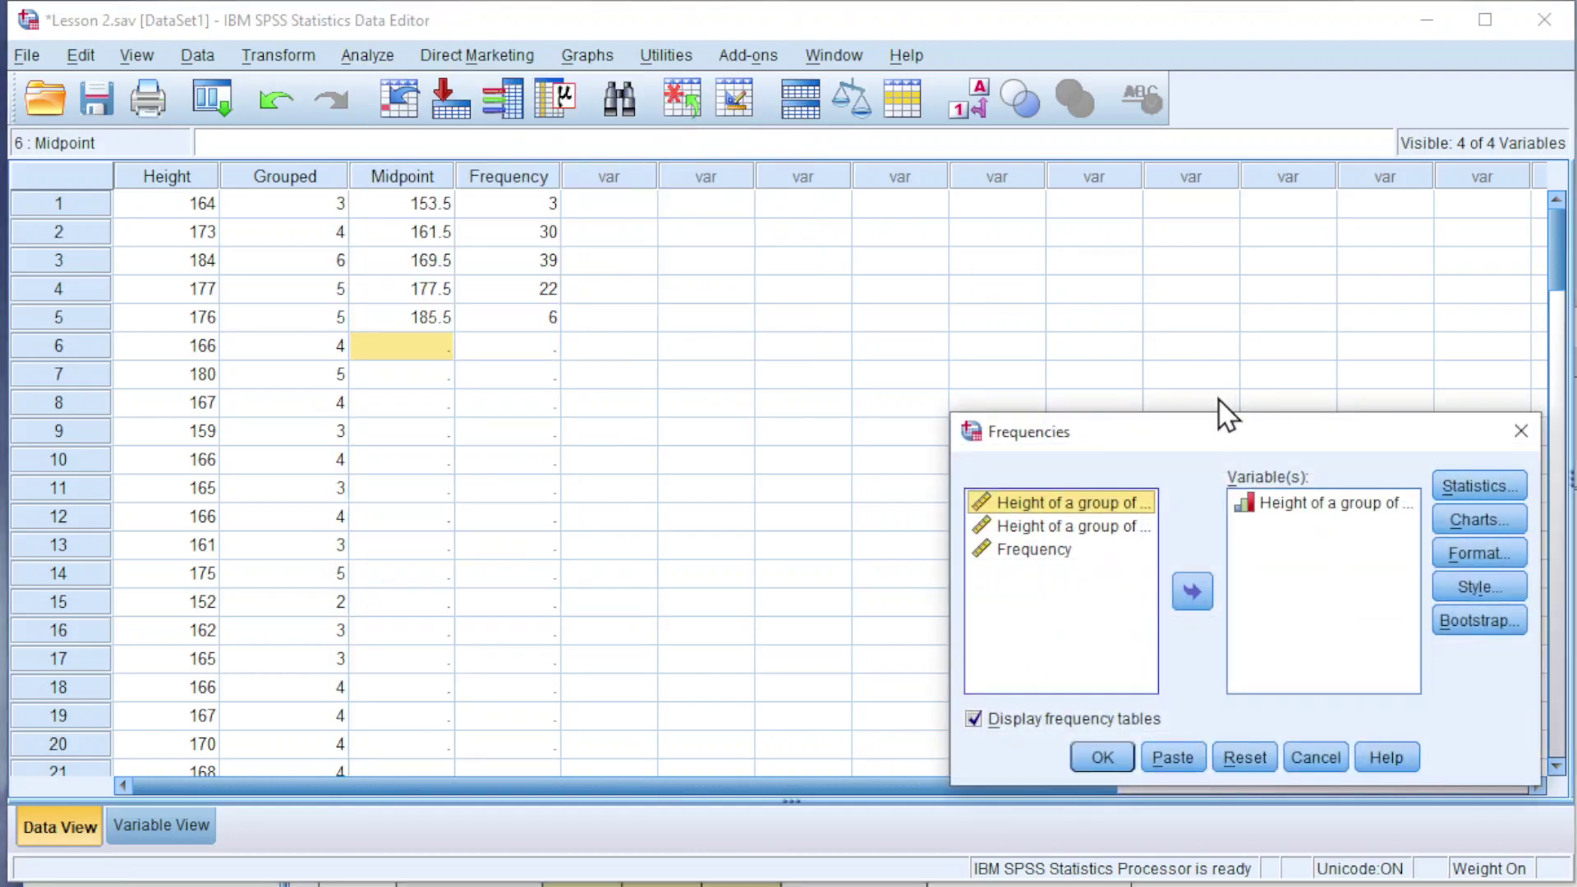
click(1282, 504)
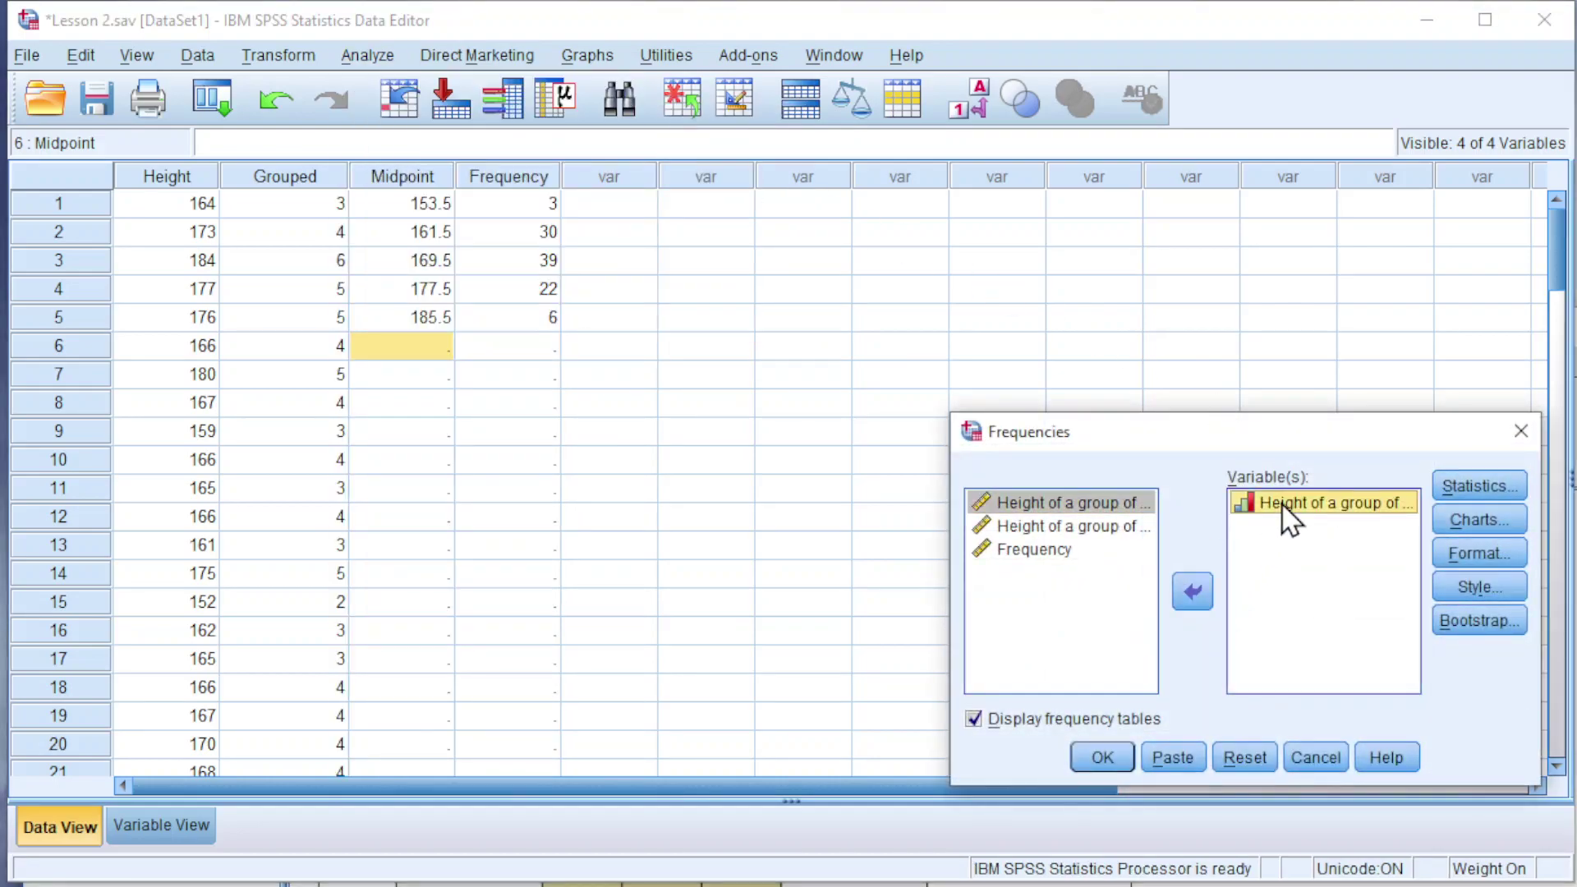
click(1191, 593)
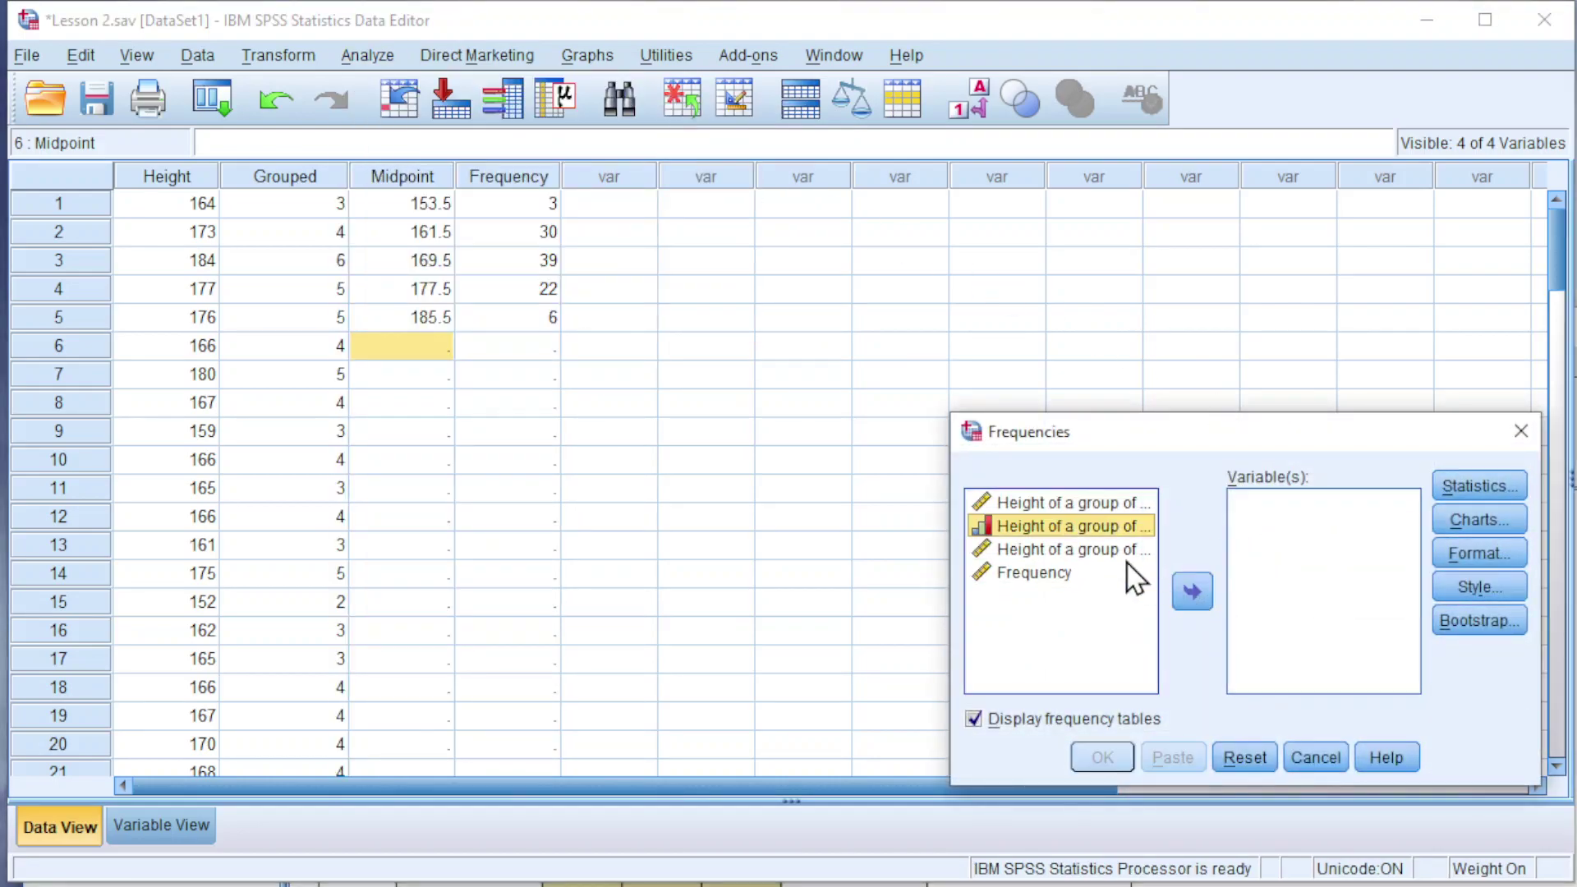
click(1051, 551)
click(1192, 593)
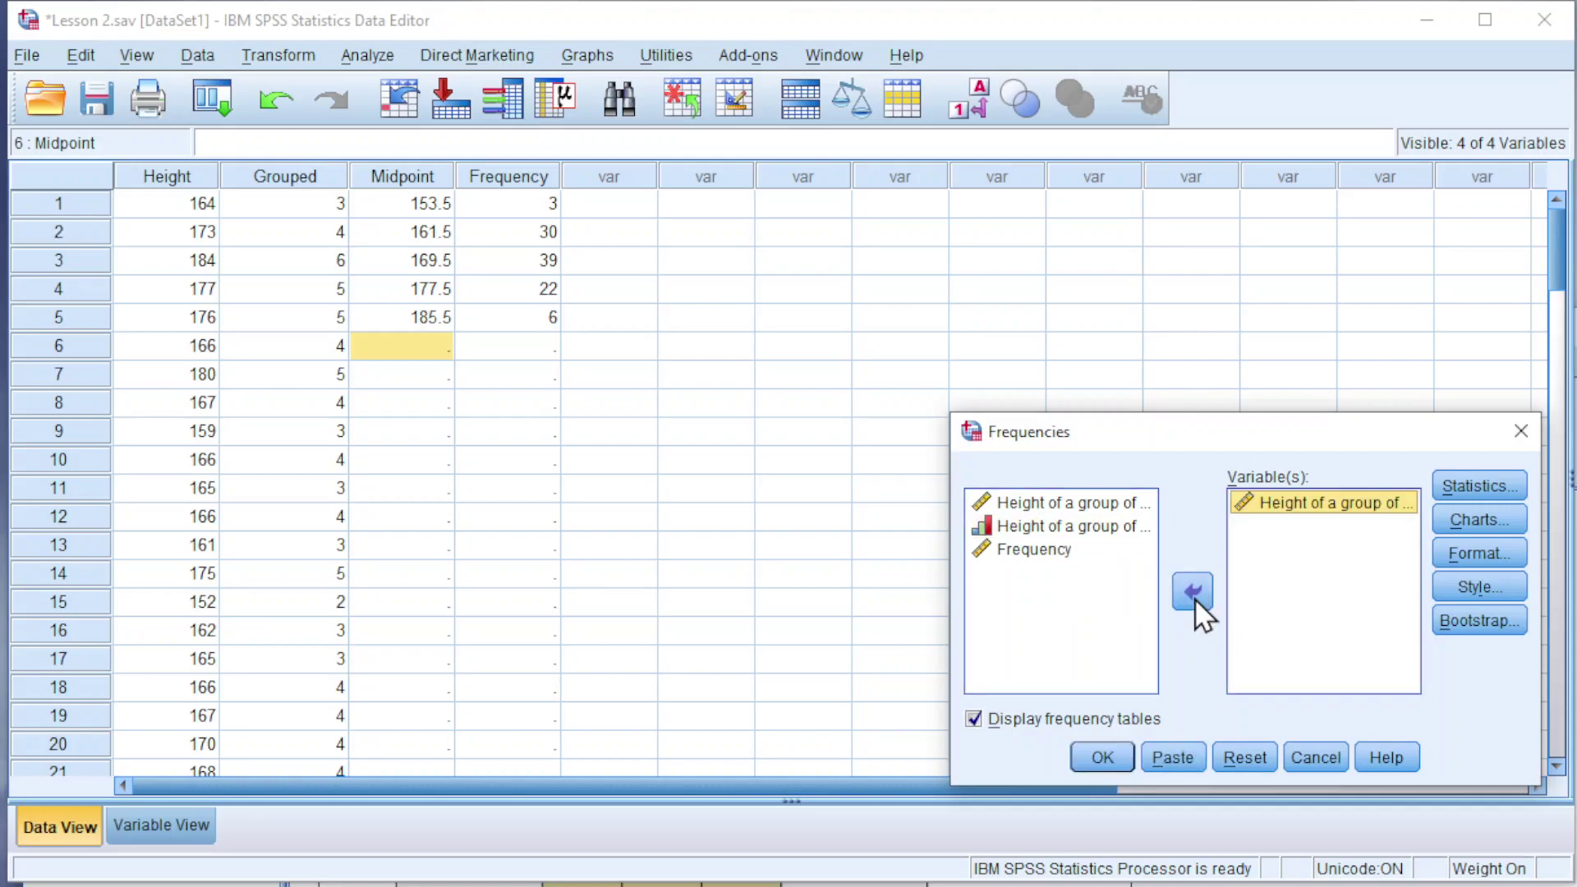
click(987, 721)
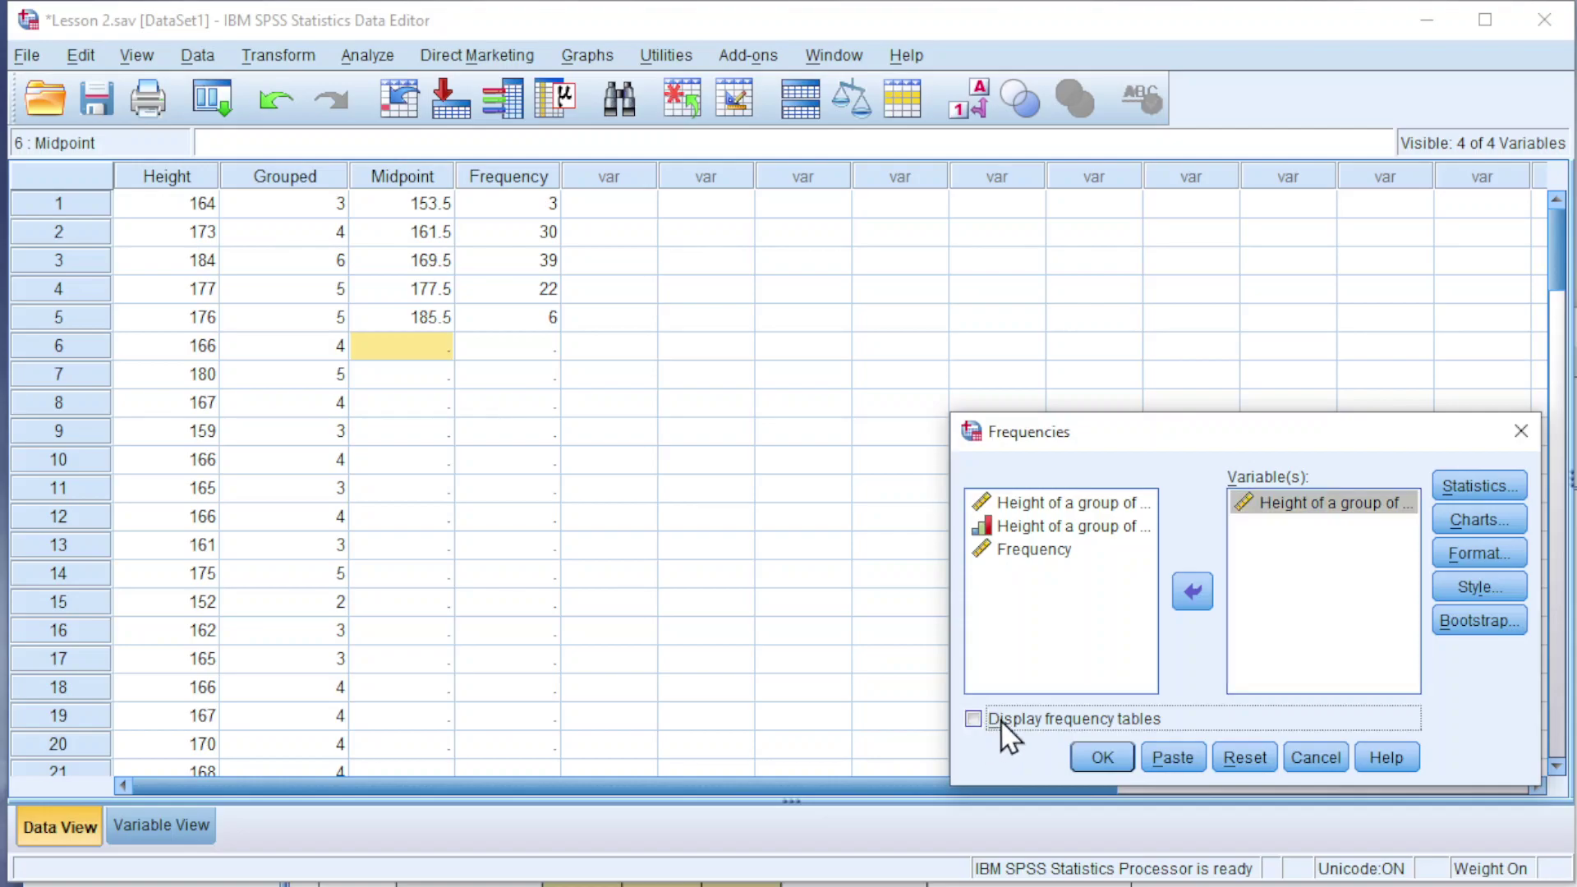
Run the Midpoint analysis and enlarge the Viewer to show the weighted histogram (mean 169.34, N = 100)
click(1087, 752)
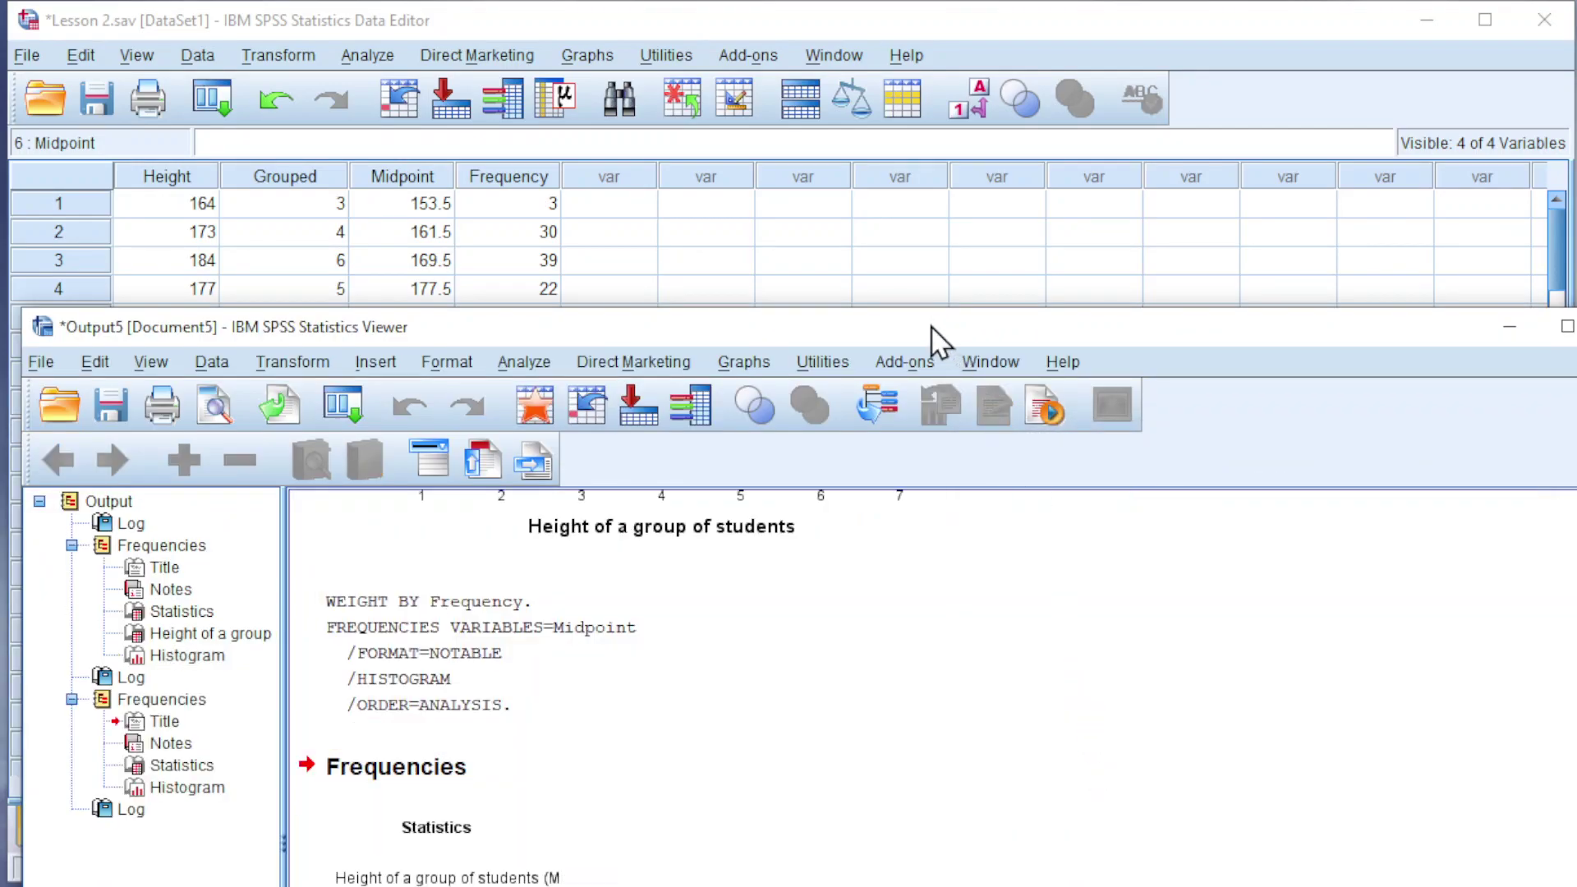
drag(902, 336, 905, 46)
click(1014, 283)
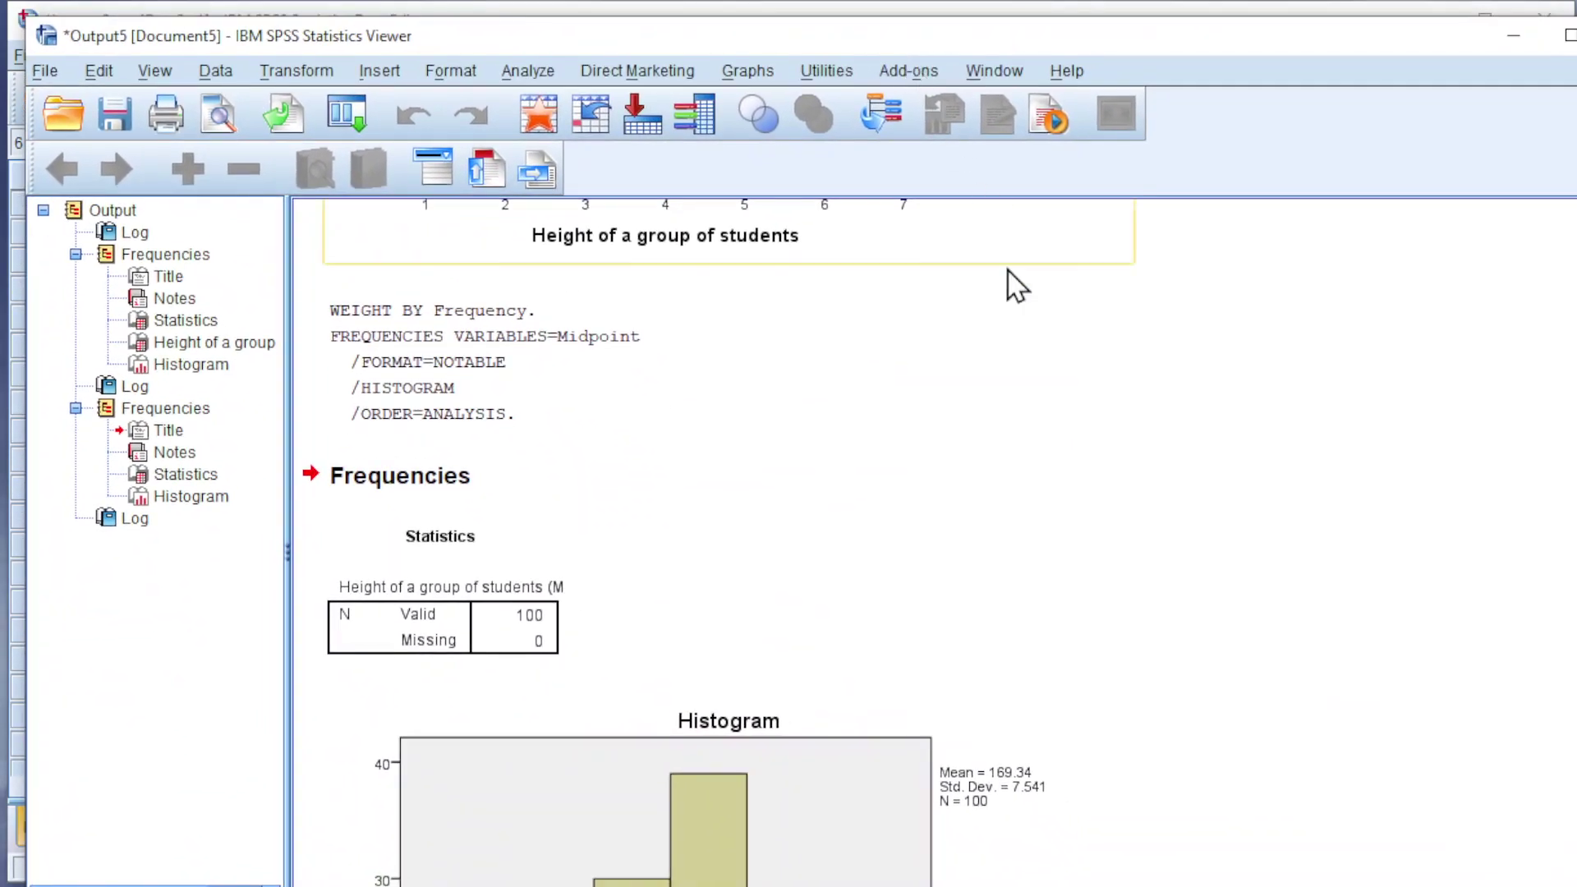
scroll(1011, 460, down, 5)
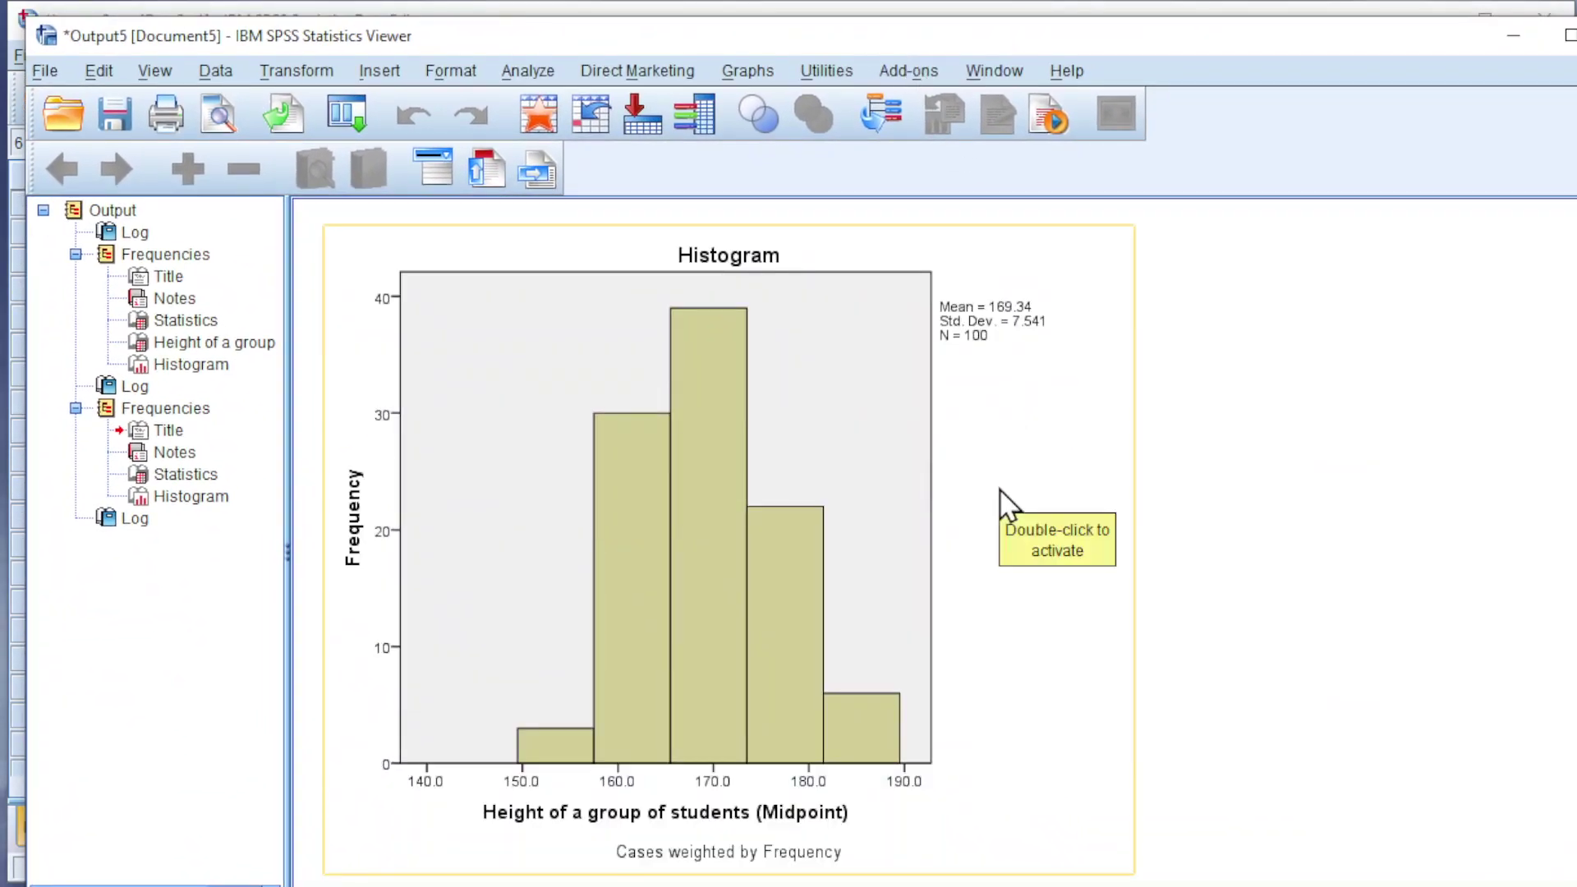